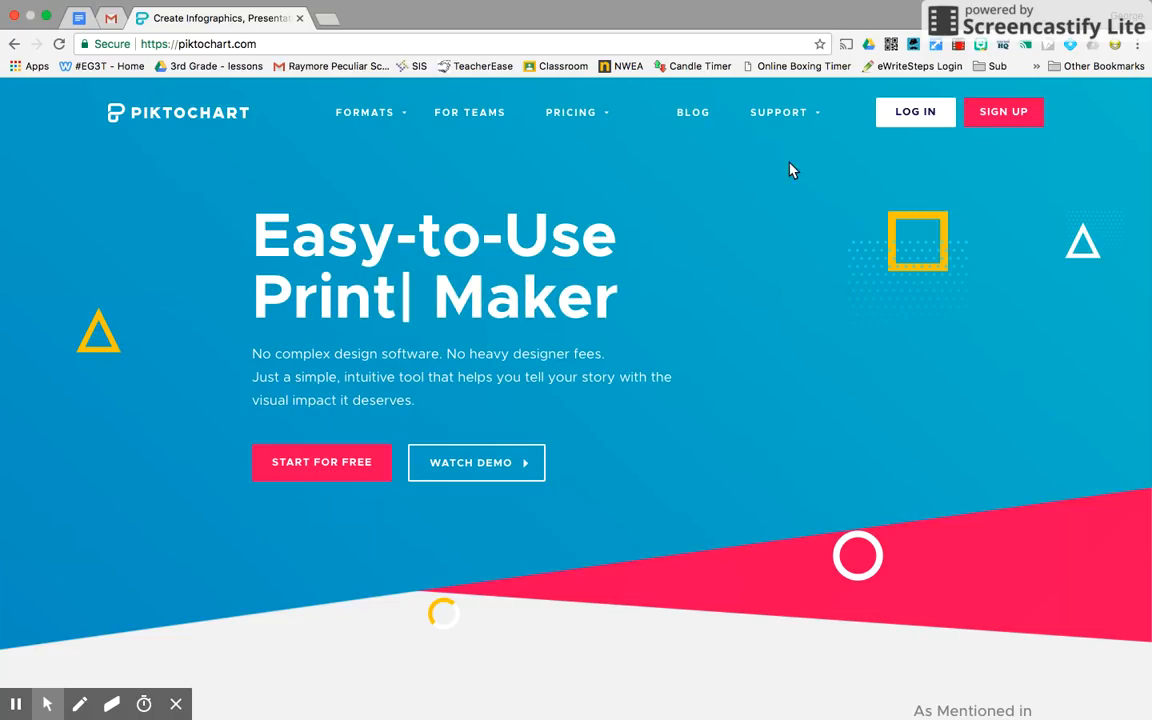
# Log in to Piktochart with the first Google account.
pyautogui.click(915, 116)
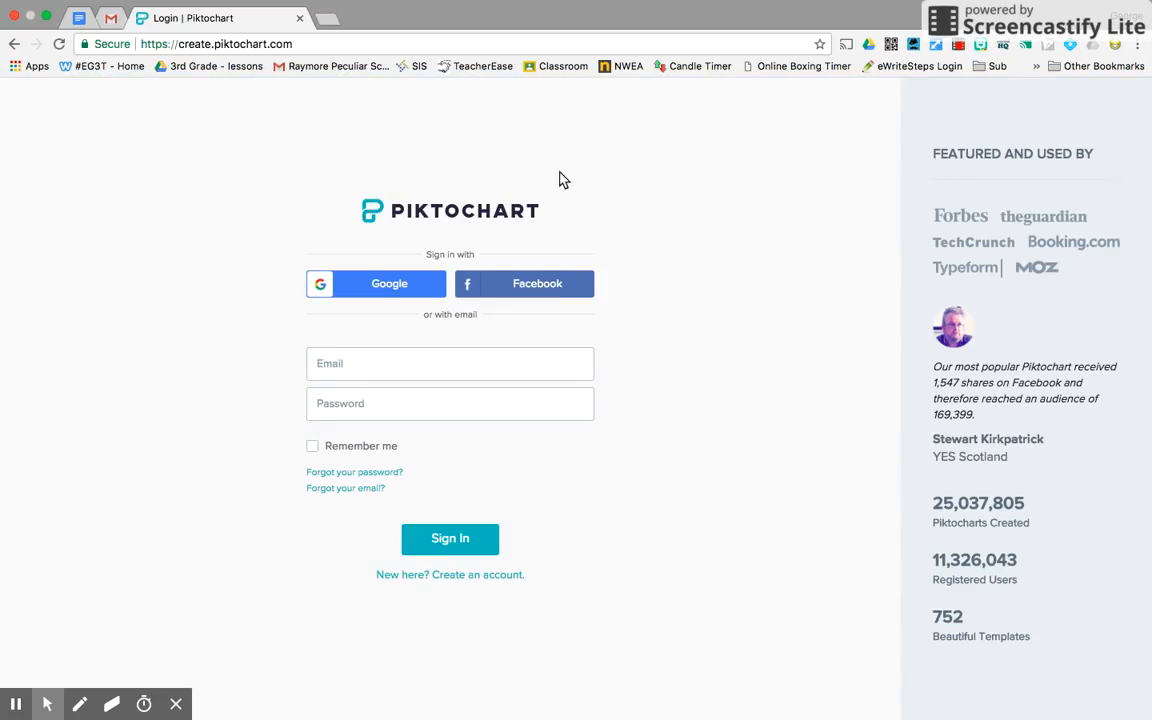
pyautogui.click(370, 283)
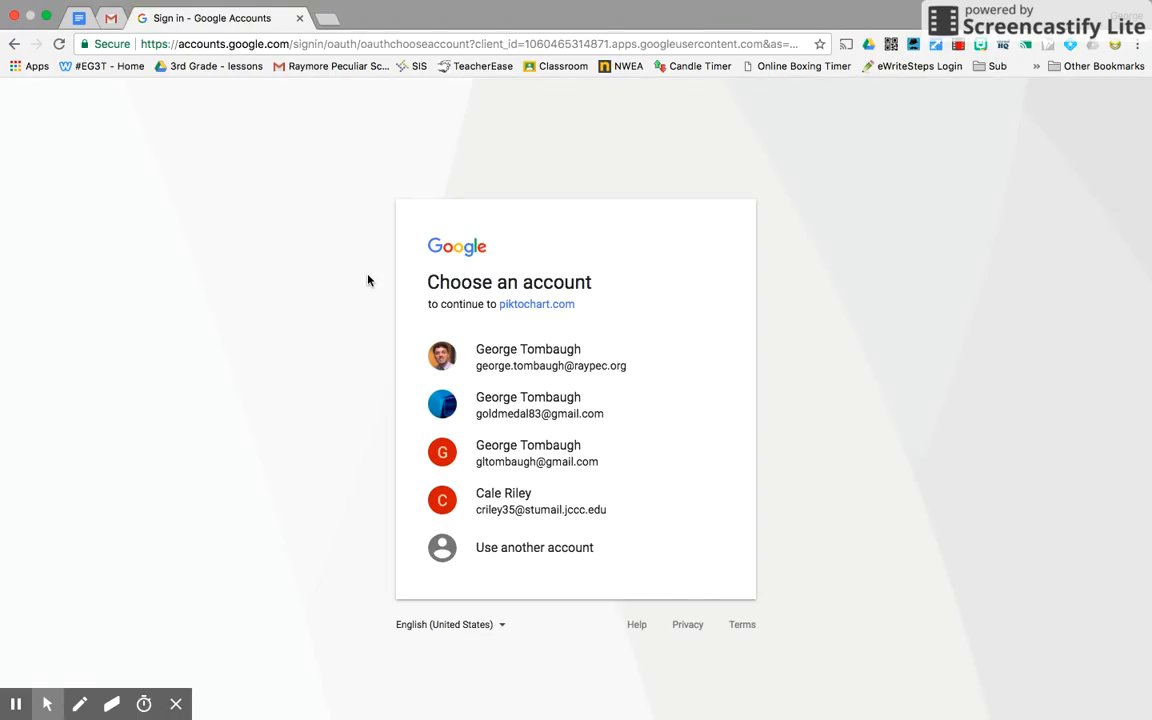
pyautogui.click(537, 361)
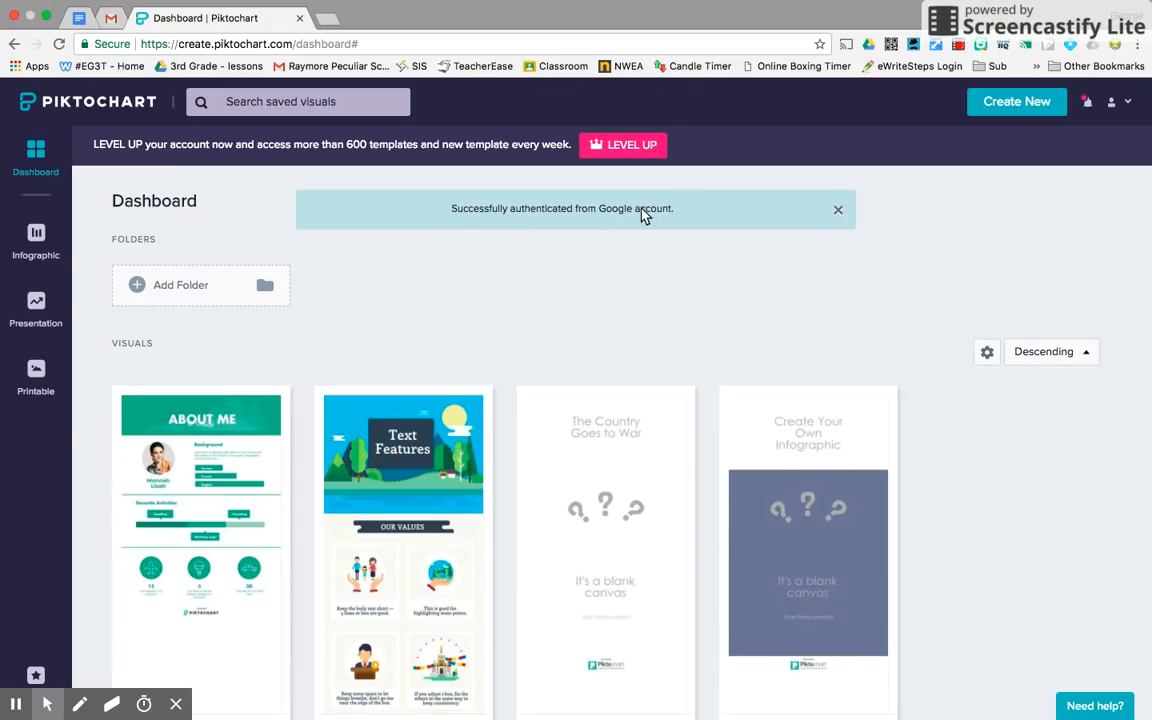
# Close the 'Successfully authenticated' banner and go to the Infographic templates section.
pyautogui.click(838, 210)
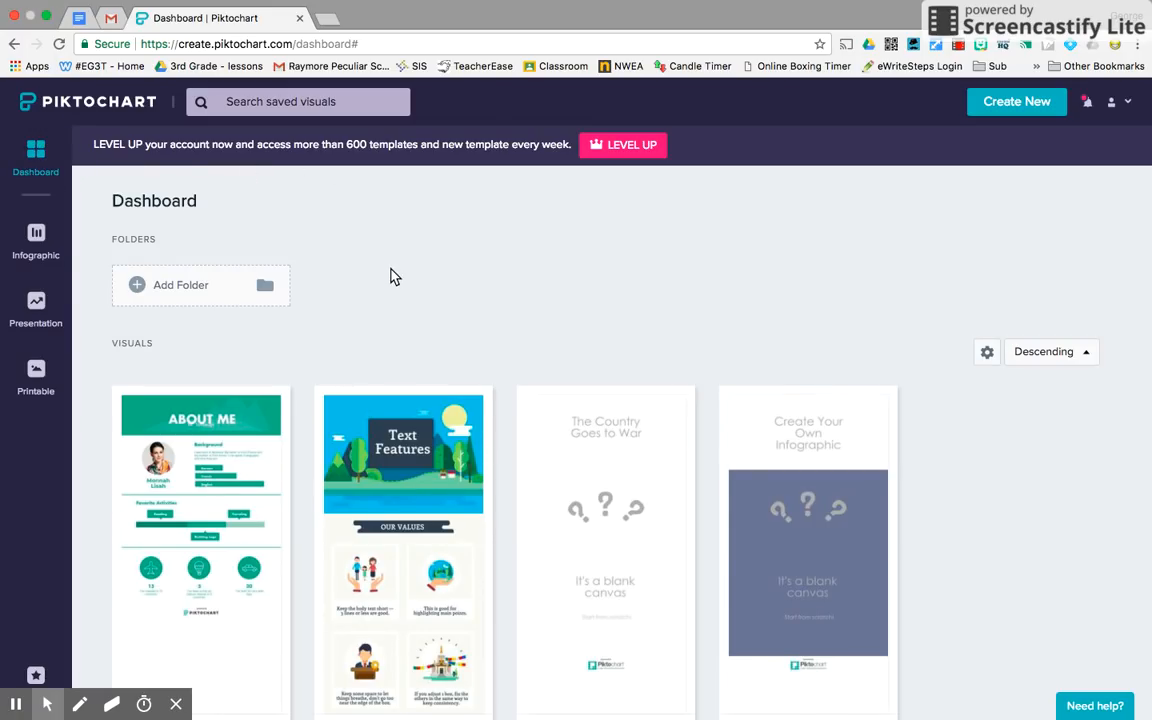
pyautogui.scroll(-2, 352, 242)
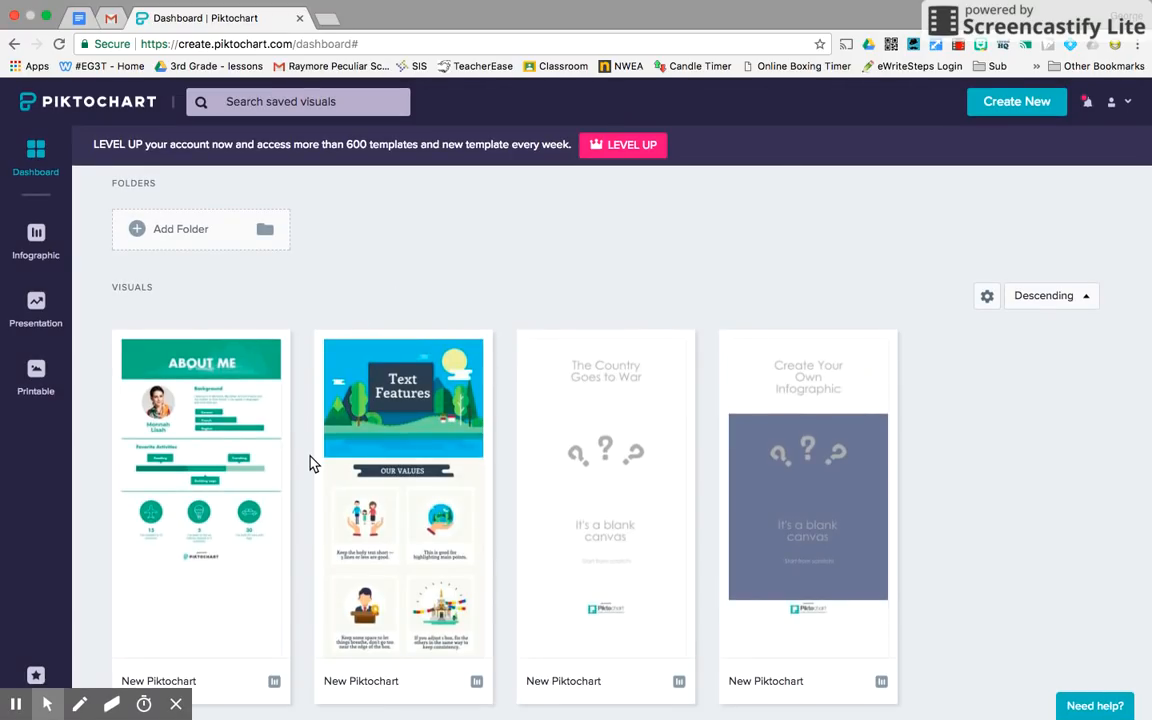
pyautogui.scroll(2, 310, 463)
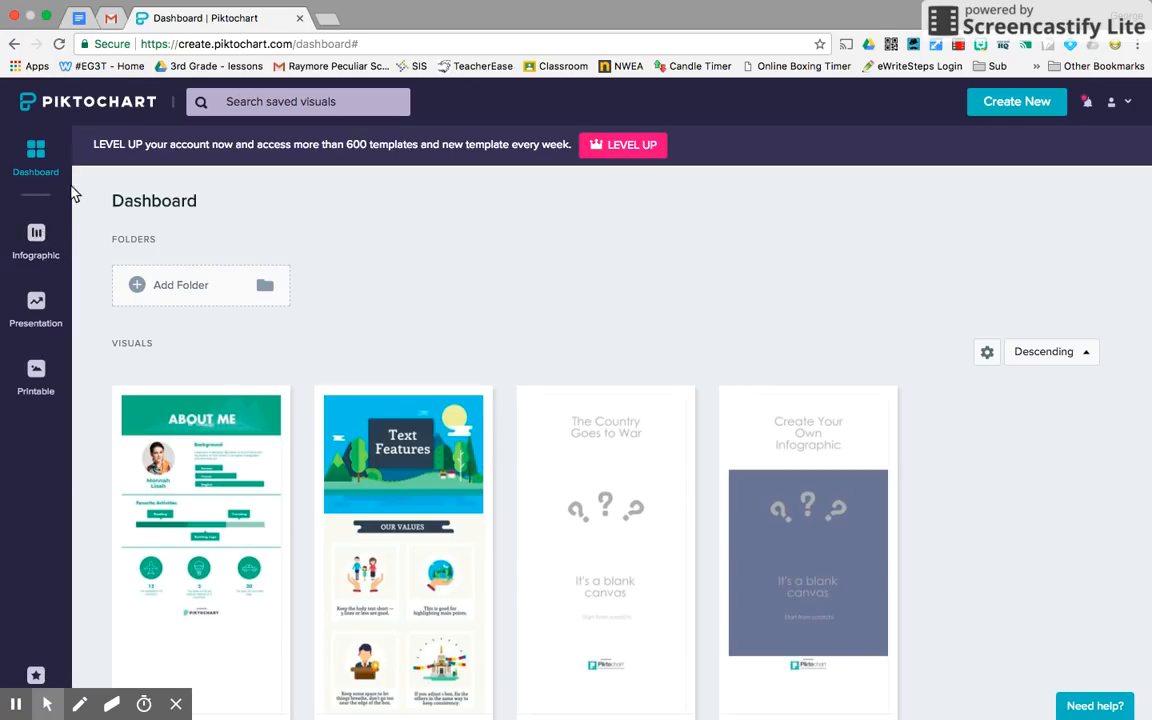
pyautogui.click(38, 233)
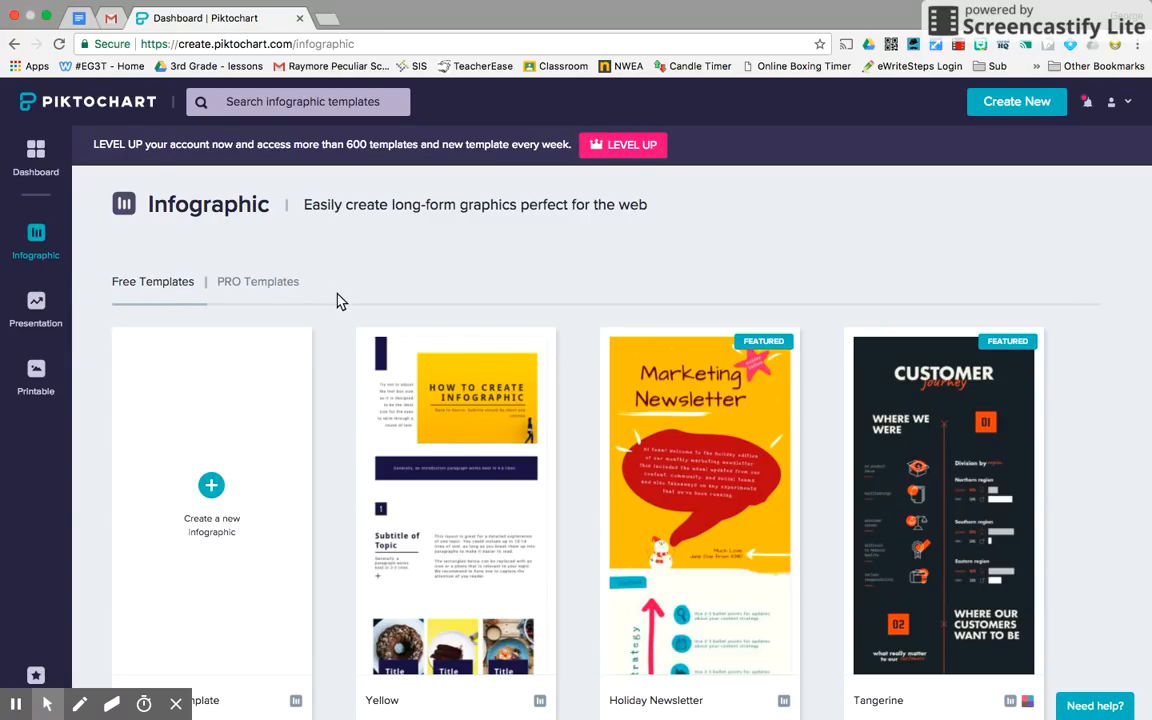
# Scroll the Free Templates grid down to the About Me template at the end.
pyautogui.scroll(-2, 336, 320)
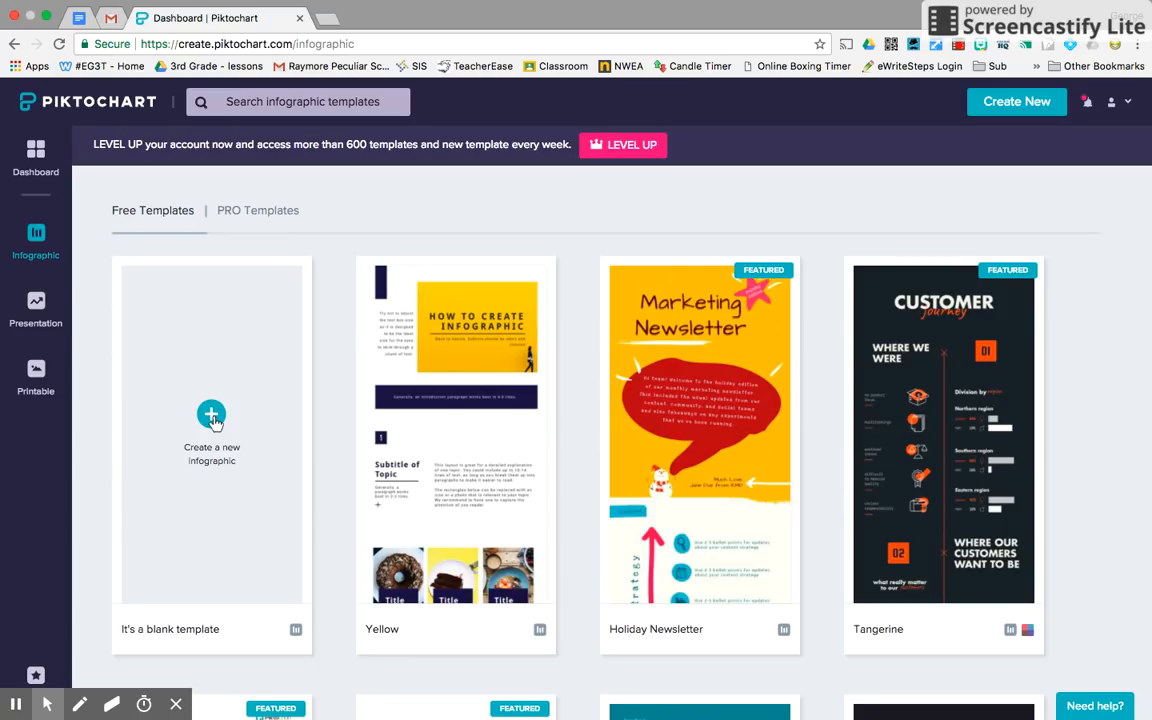
pyautogui.moveTo(683, 453)
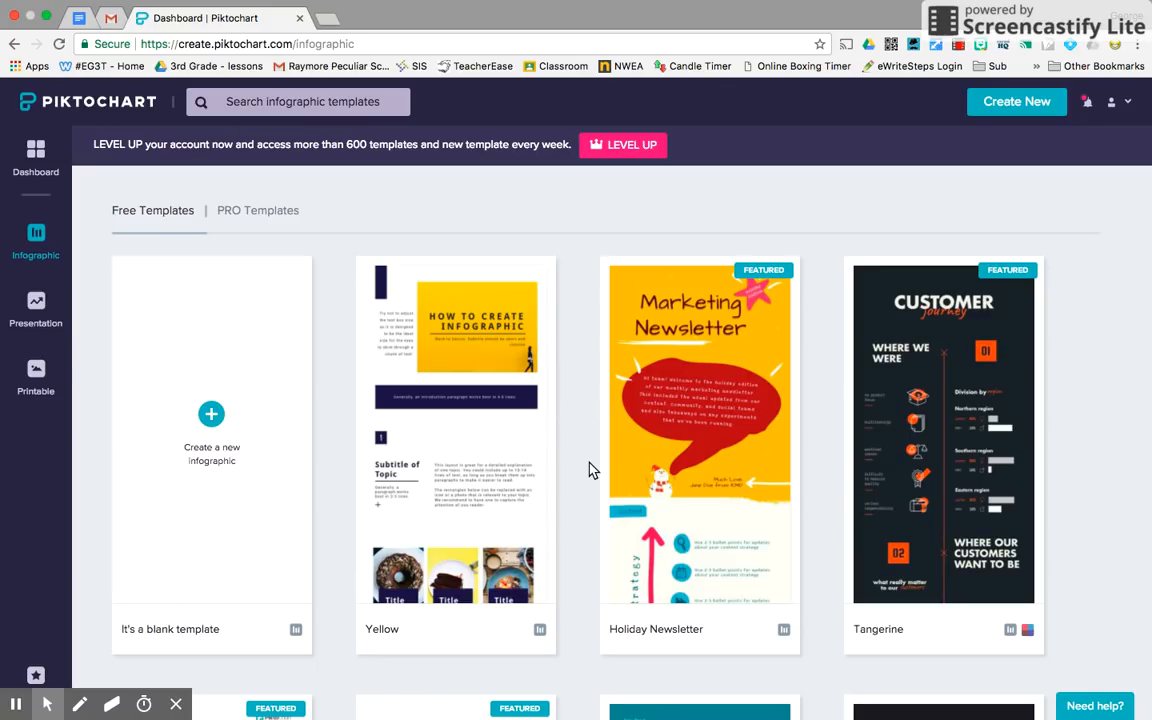
pyautogui.scroll(-1, 591, 470)
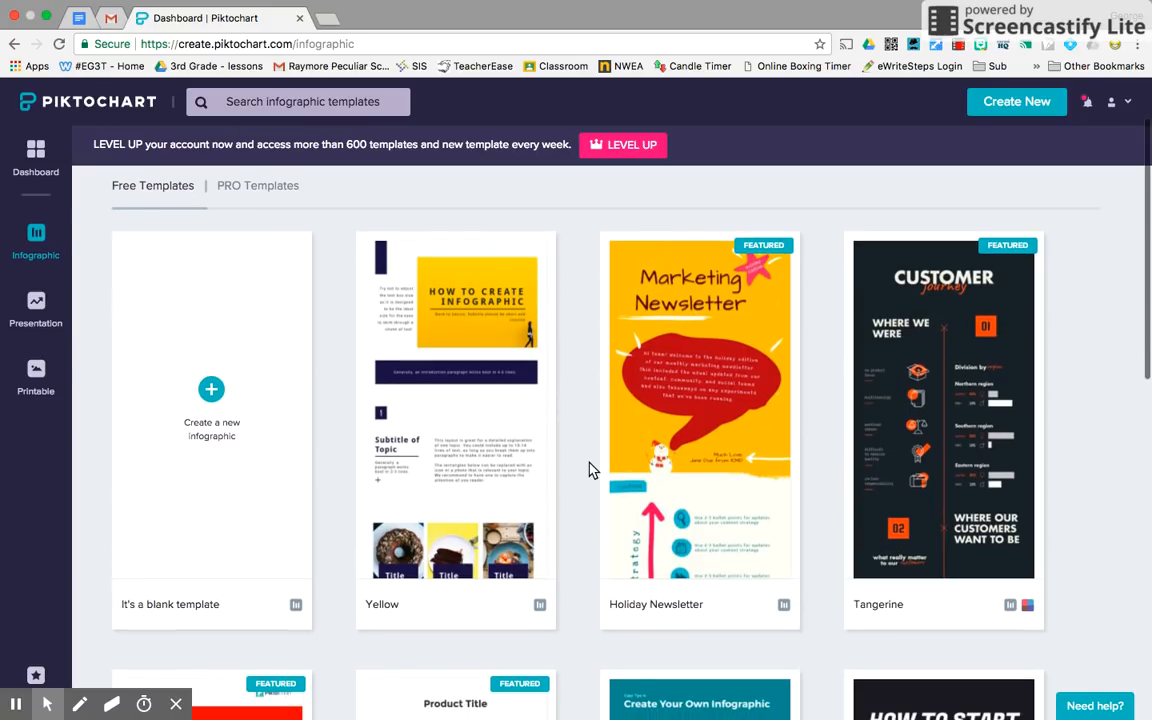
pyautogui.scroll(1, 591, 470)
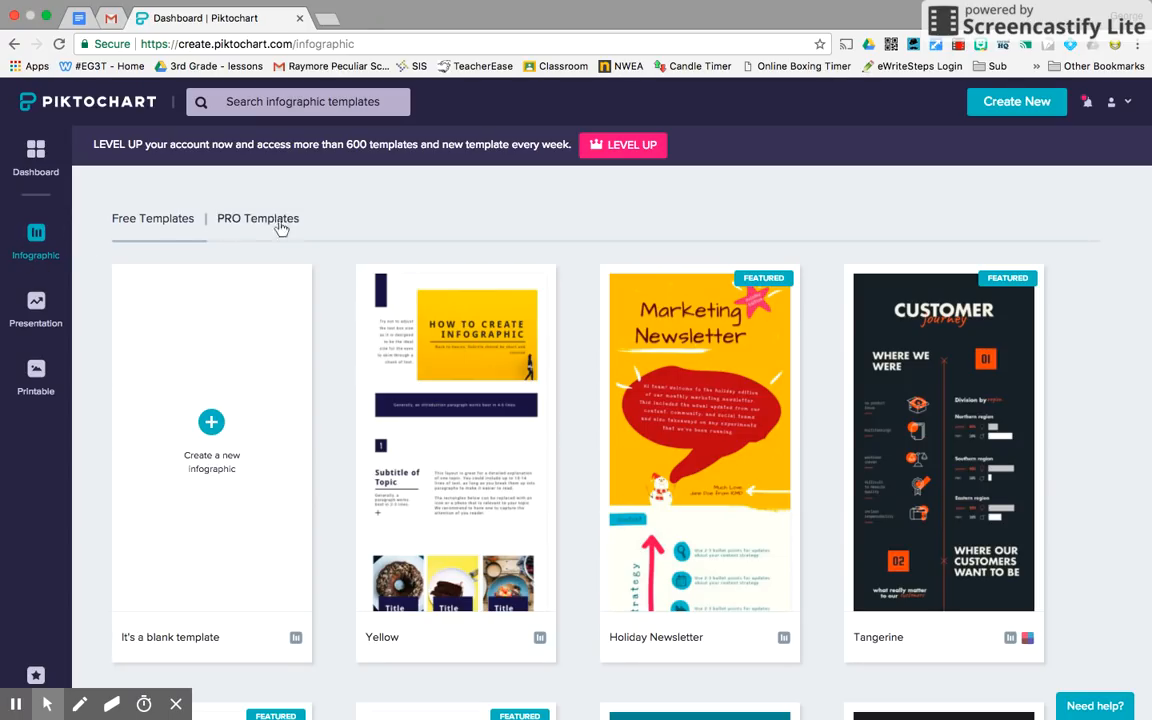
pyautogui.scroll(-5, 338, 233)
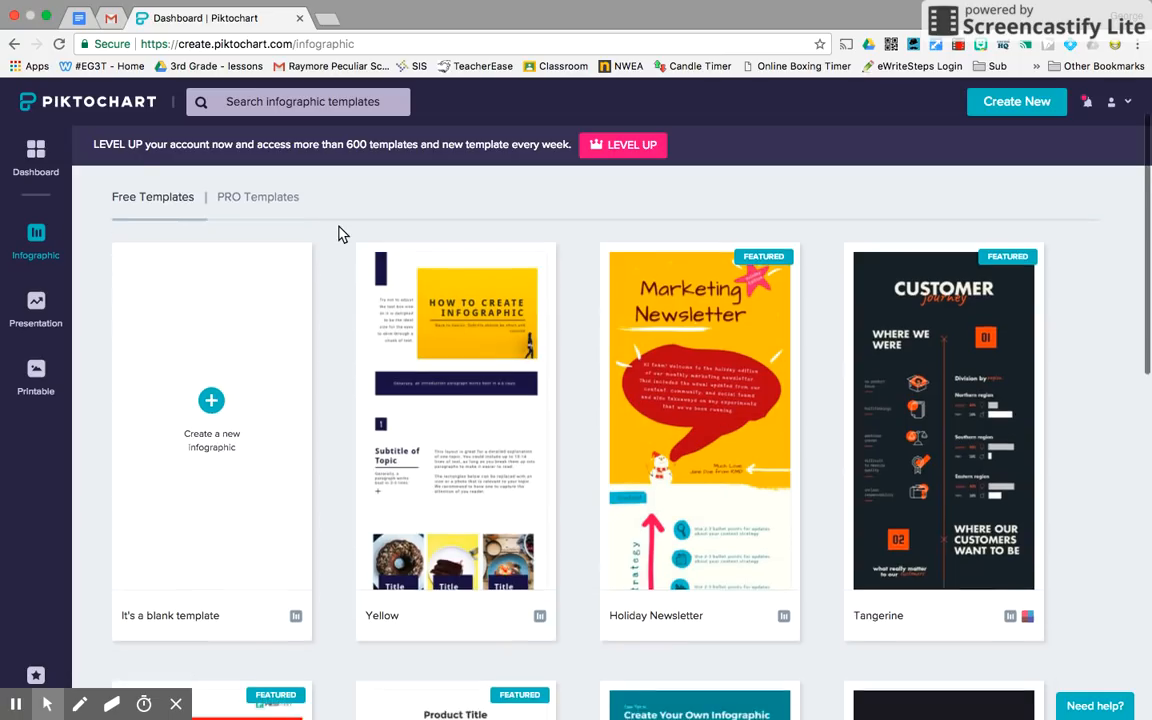
pyautogui.scroll(-4, 338, 233)
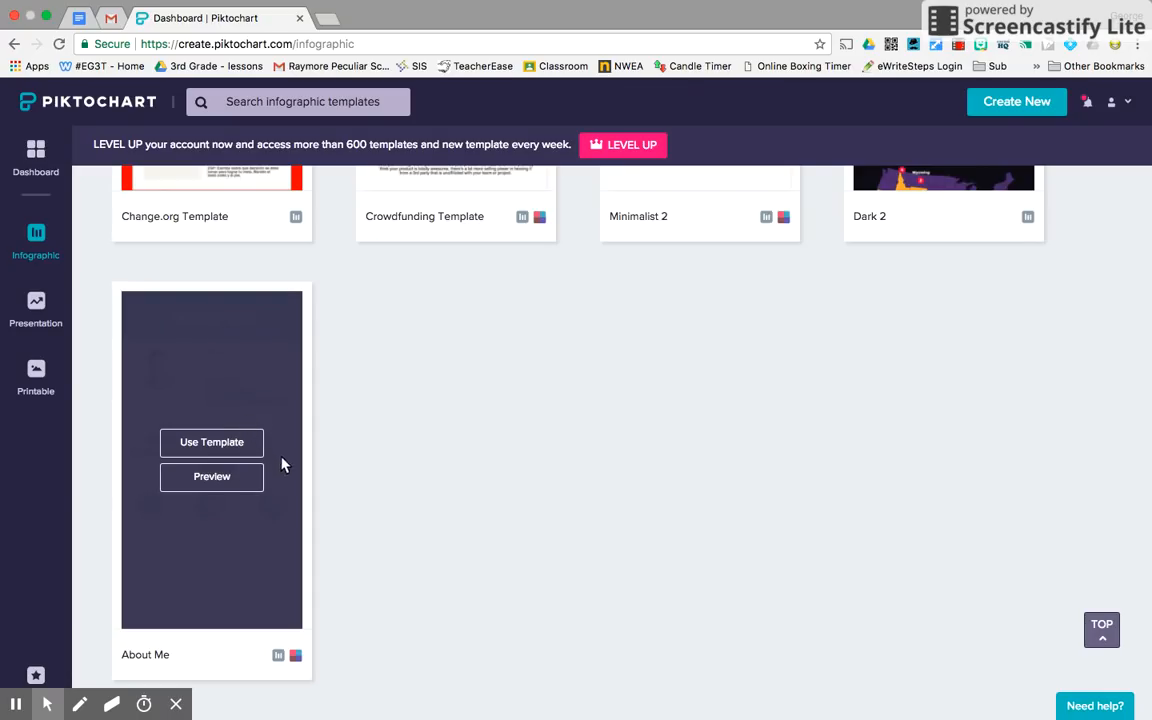
# Use the About Me template and scroll through the new Untitled Infographic in the editor.
pyautogui.click(214, 443)
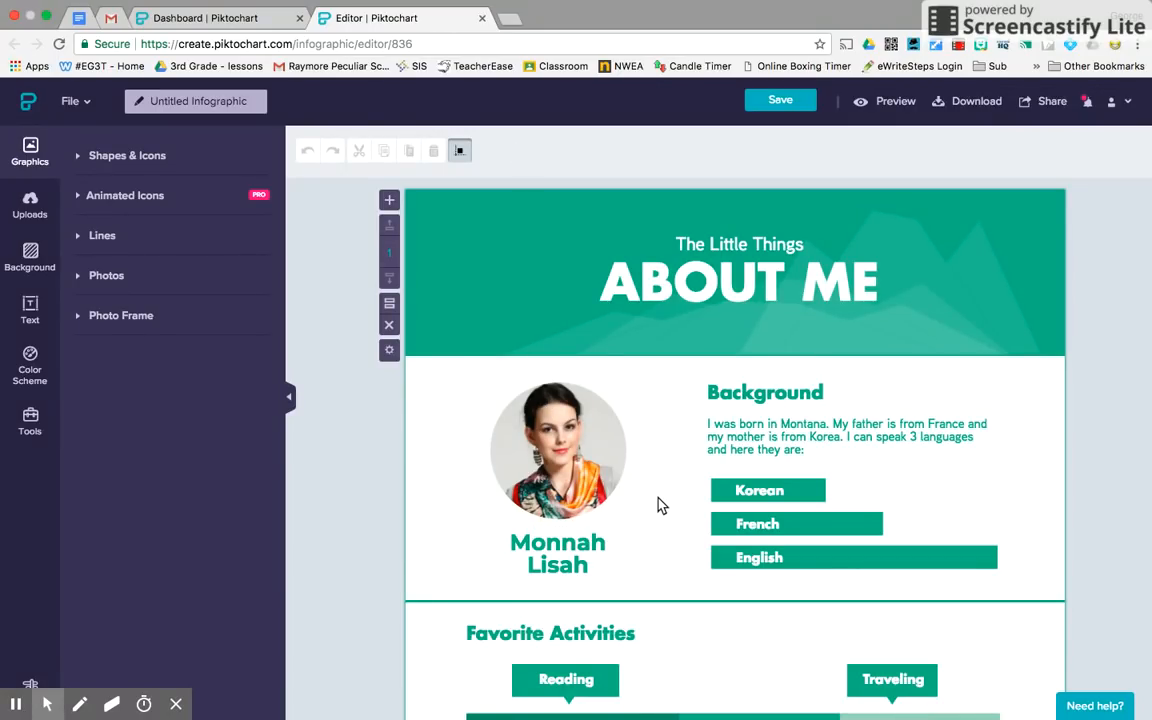
pyautogui.scroll(-1, 658, 501)
pyautogui.scroll(-5, 658, 501)
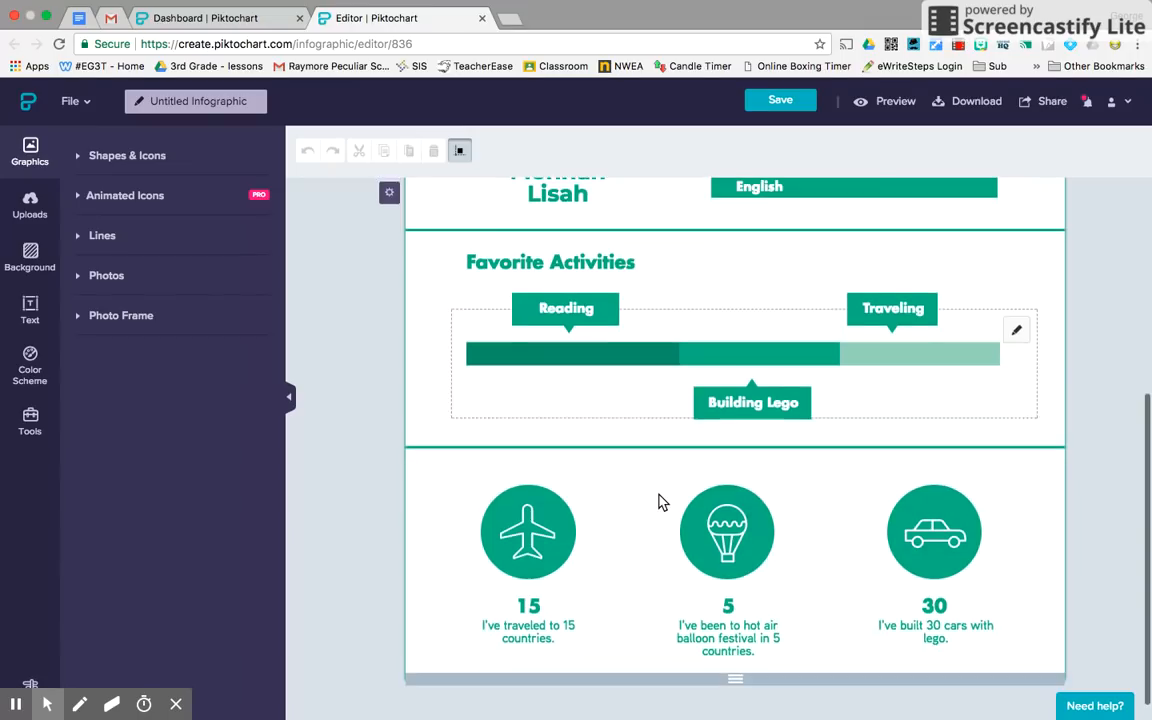
pyautogui.scroll(1, 658, 501)
pyautogui.scroll(4, 658, 501)
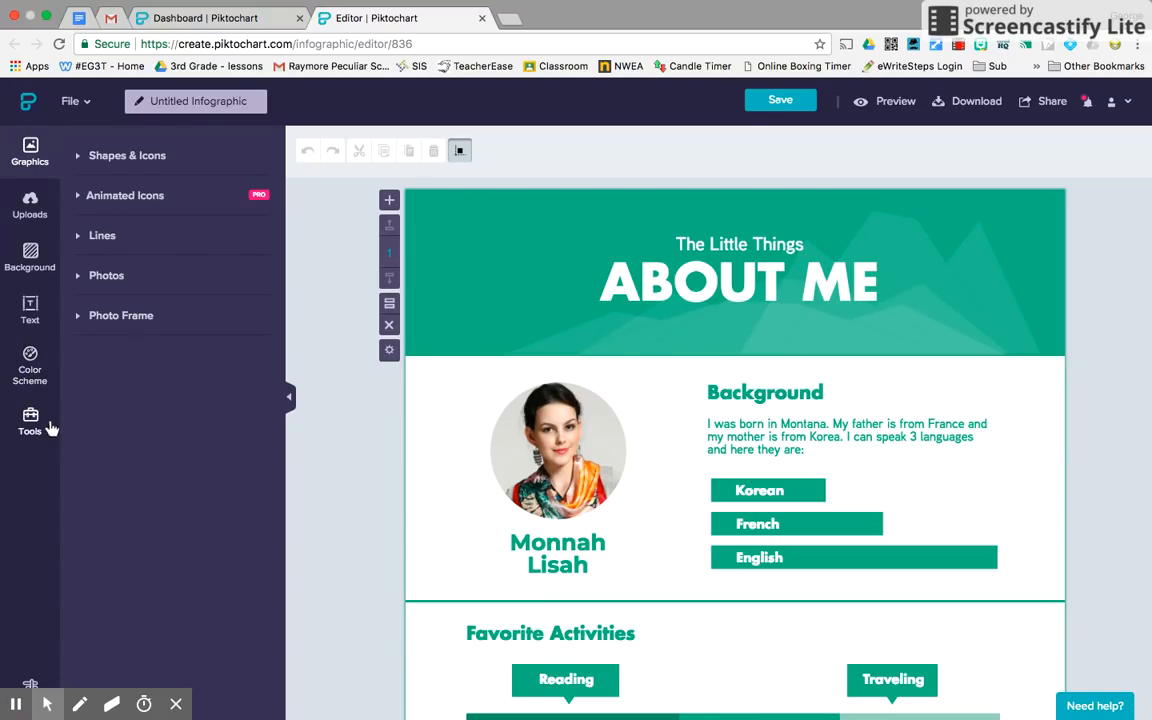
pyautogui.click(29, 372)
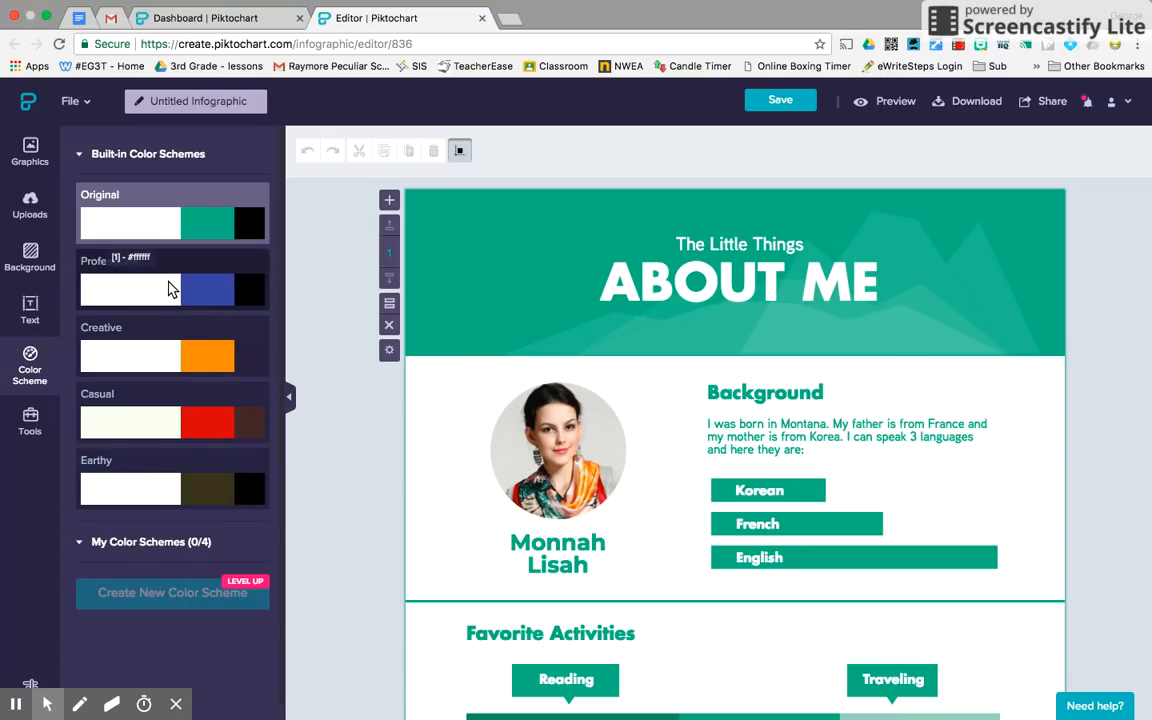
pyautogui.click(190, 295)
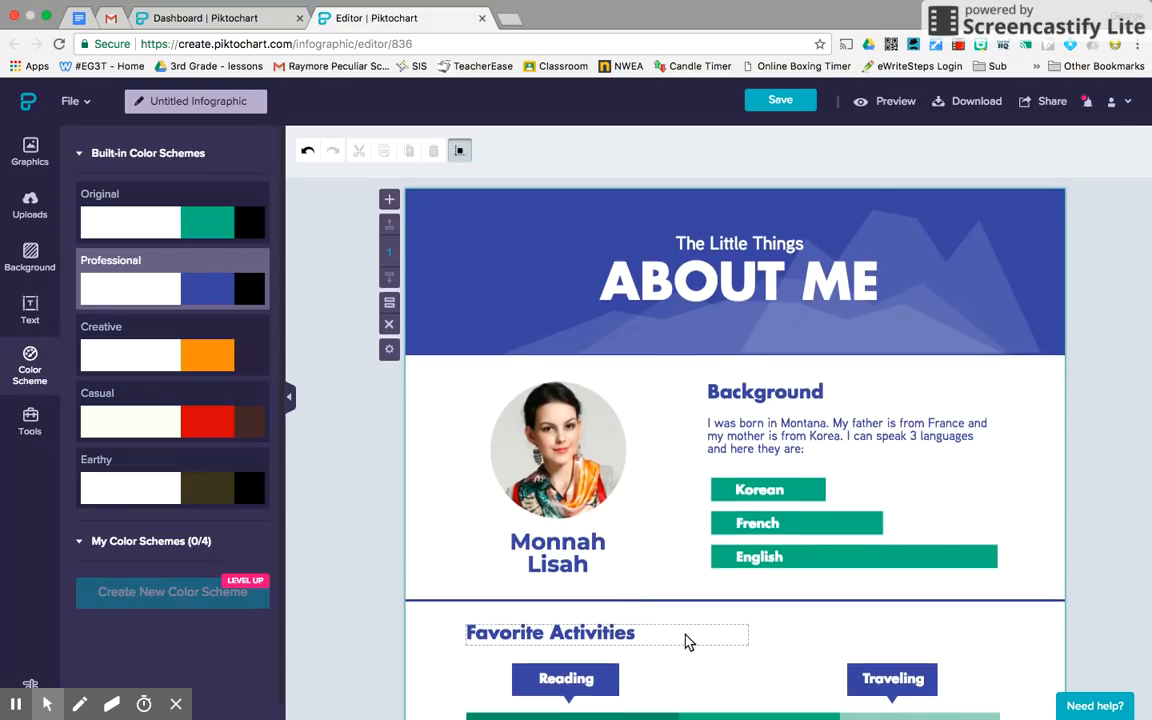
pyautogui.scroll(-3, 686, 640)
pyautogui.scroll(3, 686, 640)
pyautogui.scroll(-5, 686, 640)
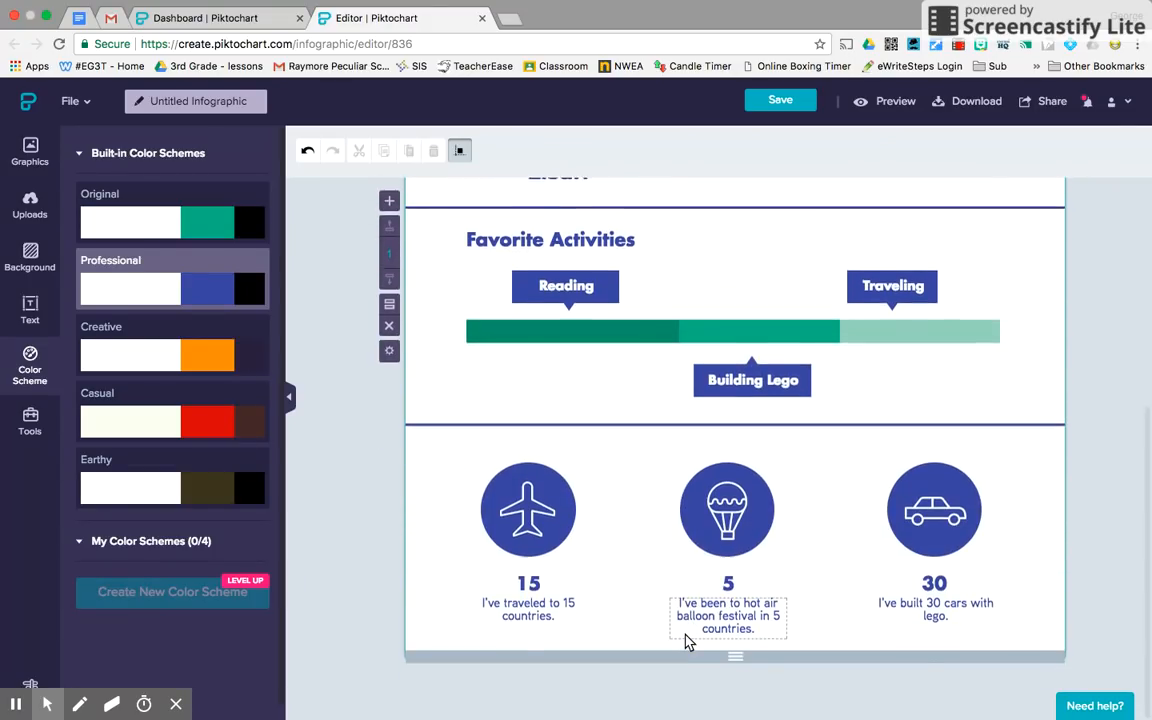
pyautogui.scroll(5, 686, 640)
pyautogui.scroll(1, 686, 640)
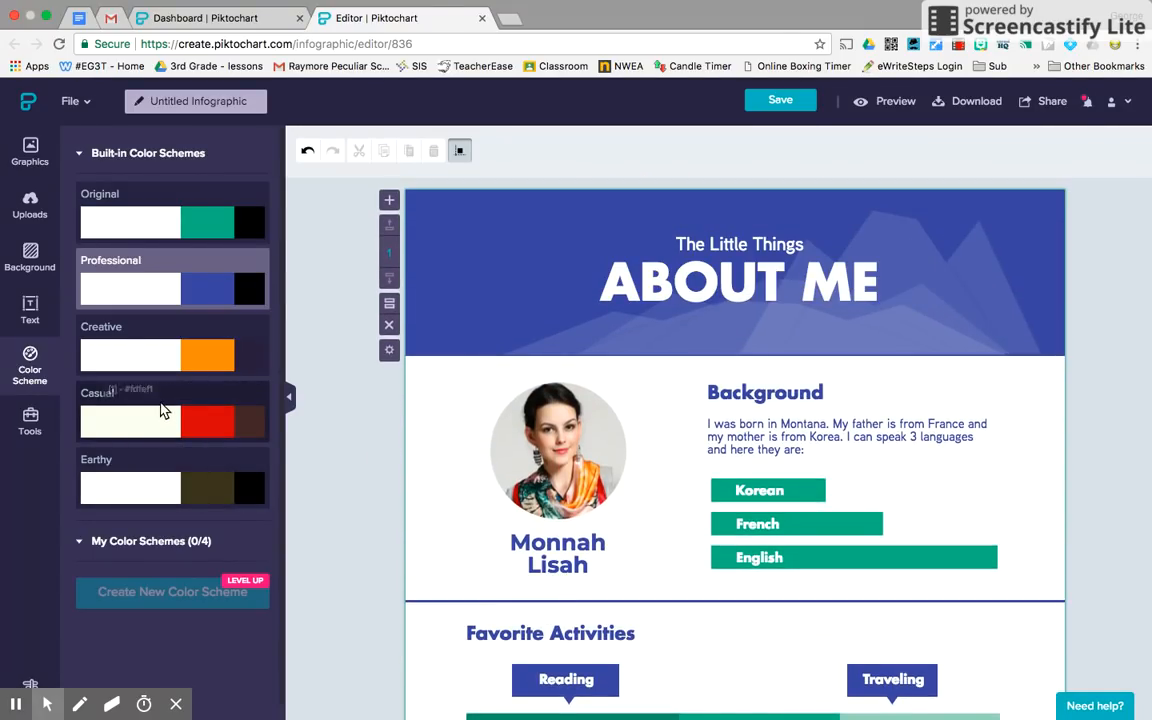
pyautogui.click(170, 403)
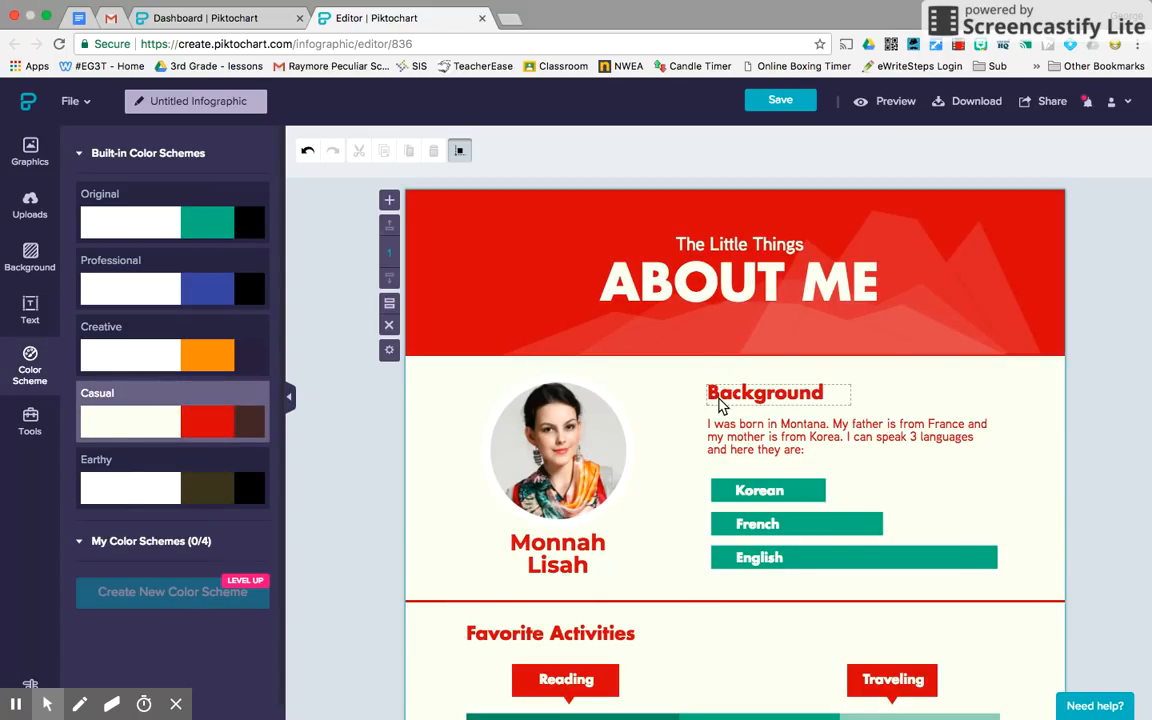
pyautogui.scroll(-5, 673, 478)
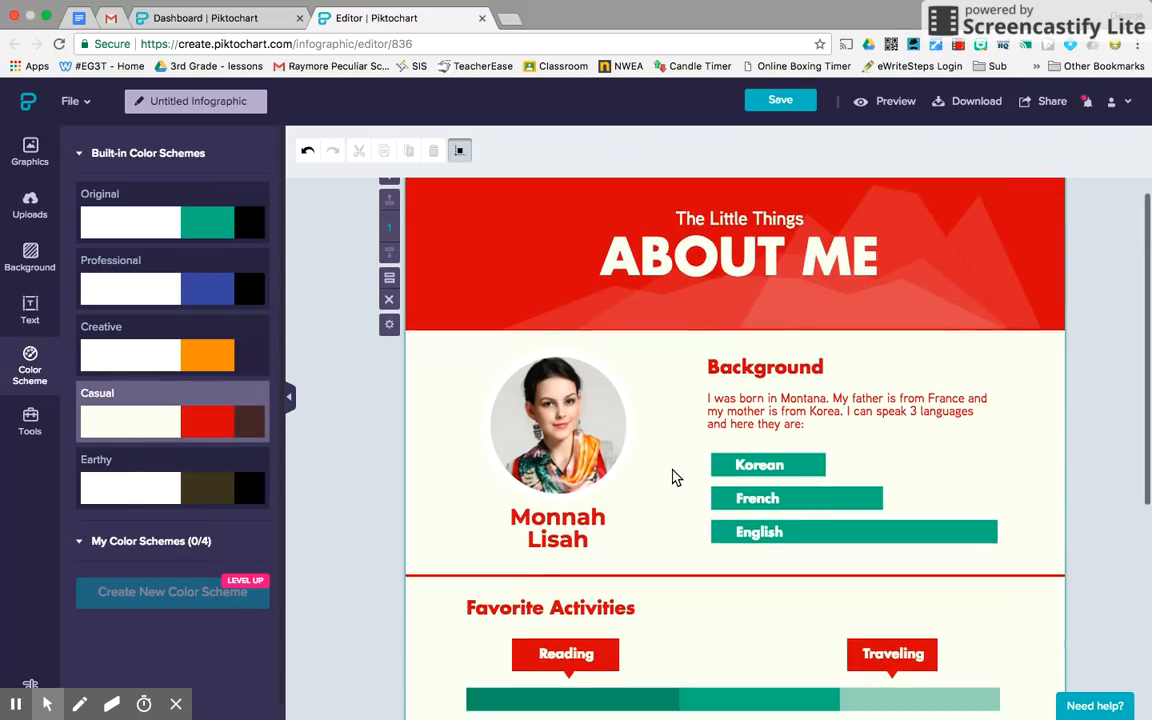
pyautogui.scroll(1, 673, 478)
pyautogui.scroll(-3, 673, 478)
pyautogui.scroll(3, 673, 478)
pyautogui.scroll(1, 673, 478)
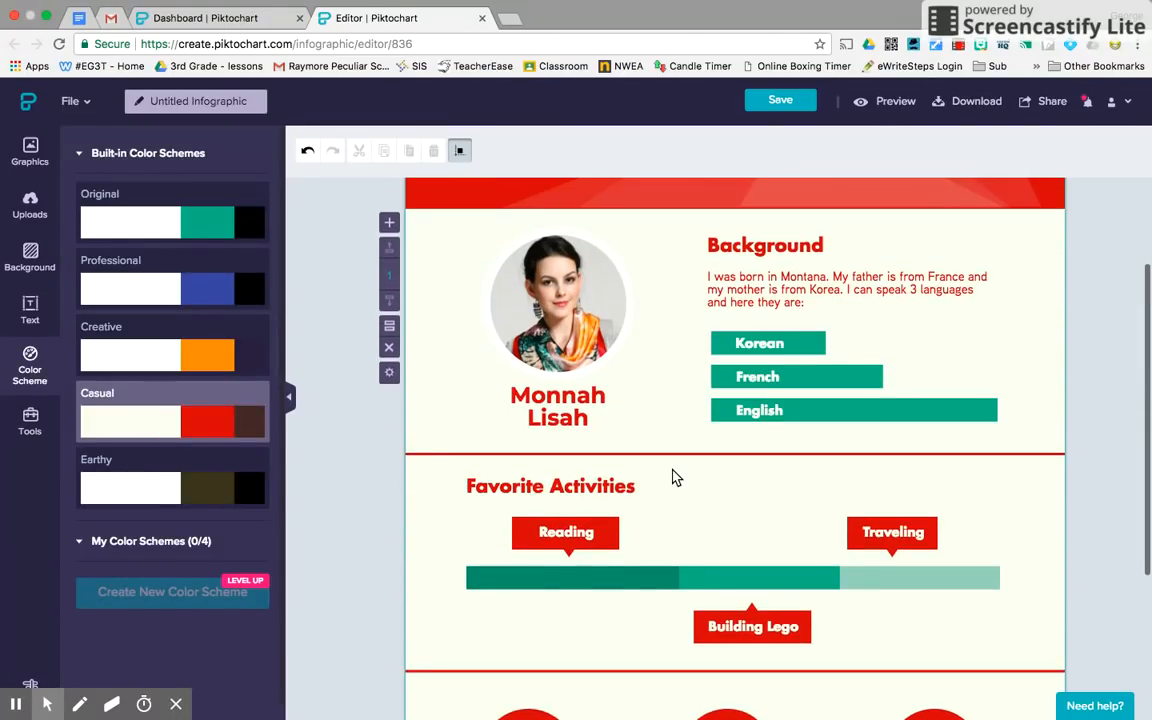
pyautogui.scroll(2, 674, 474)
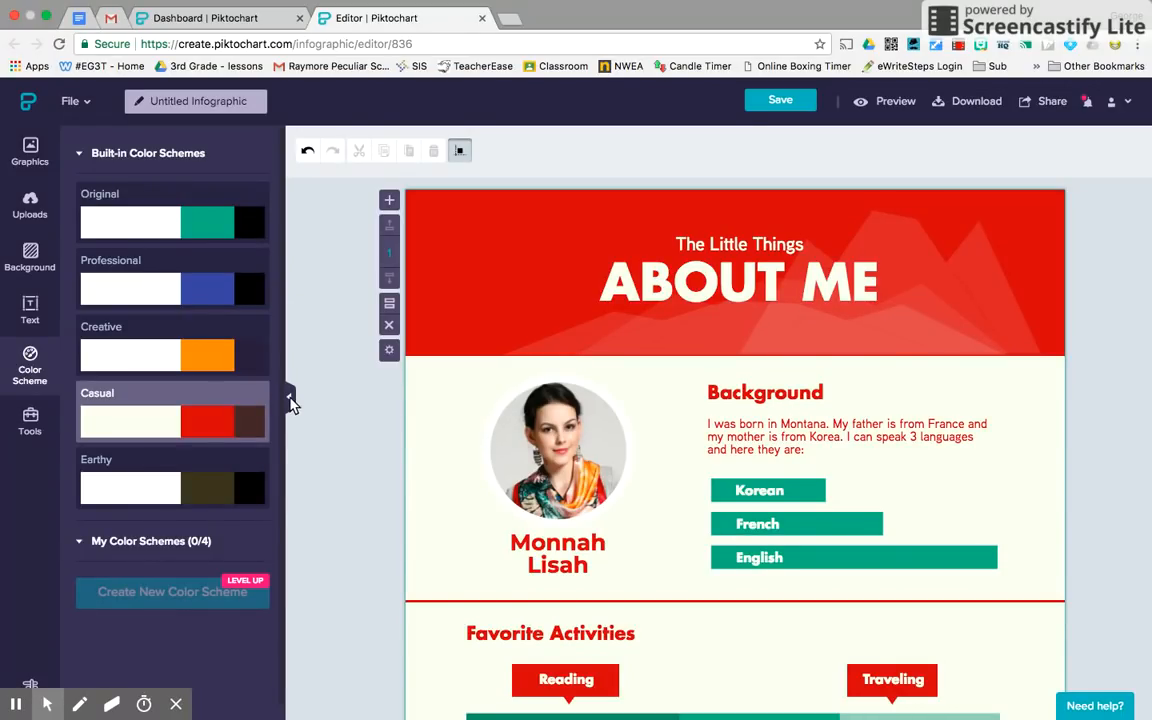
# Collapse the Color Scheme panel and delete the 'The Little Things' subtitle text.
pyautogui.click(289, 398)
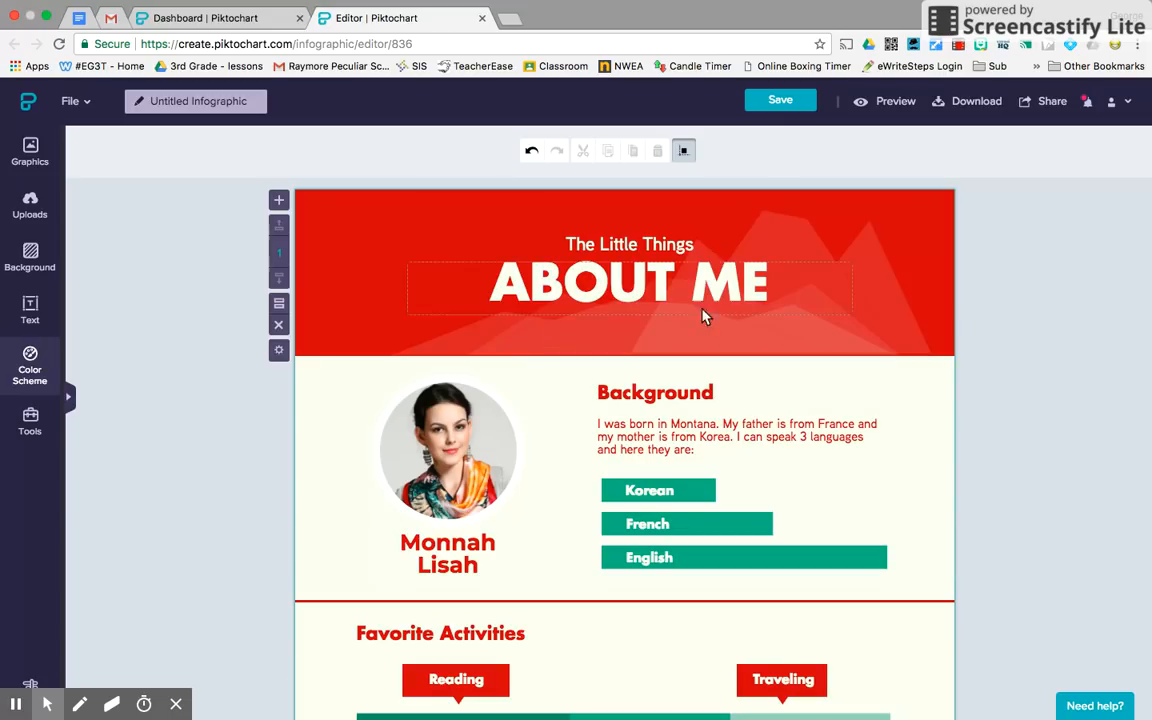
pyautogui.click(688, 255)
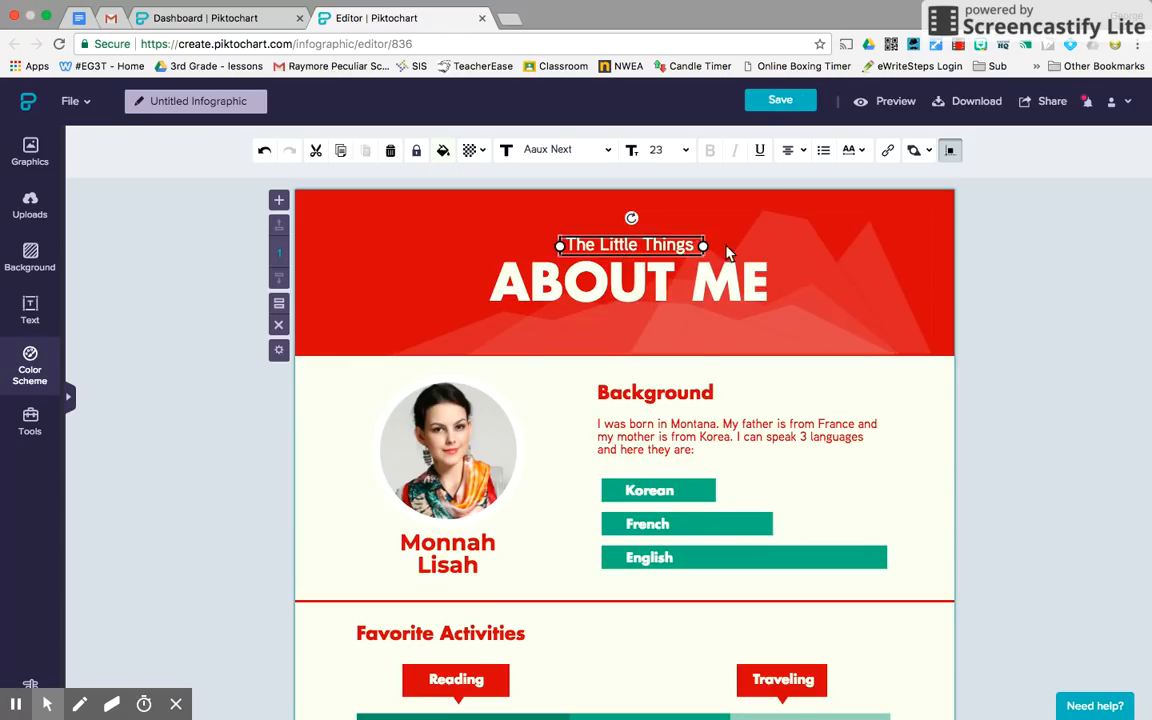
pyautogui.click(1023, 347)
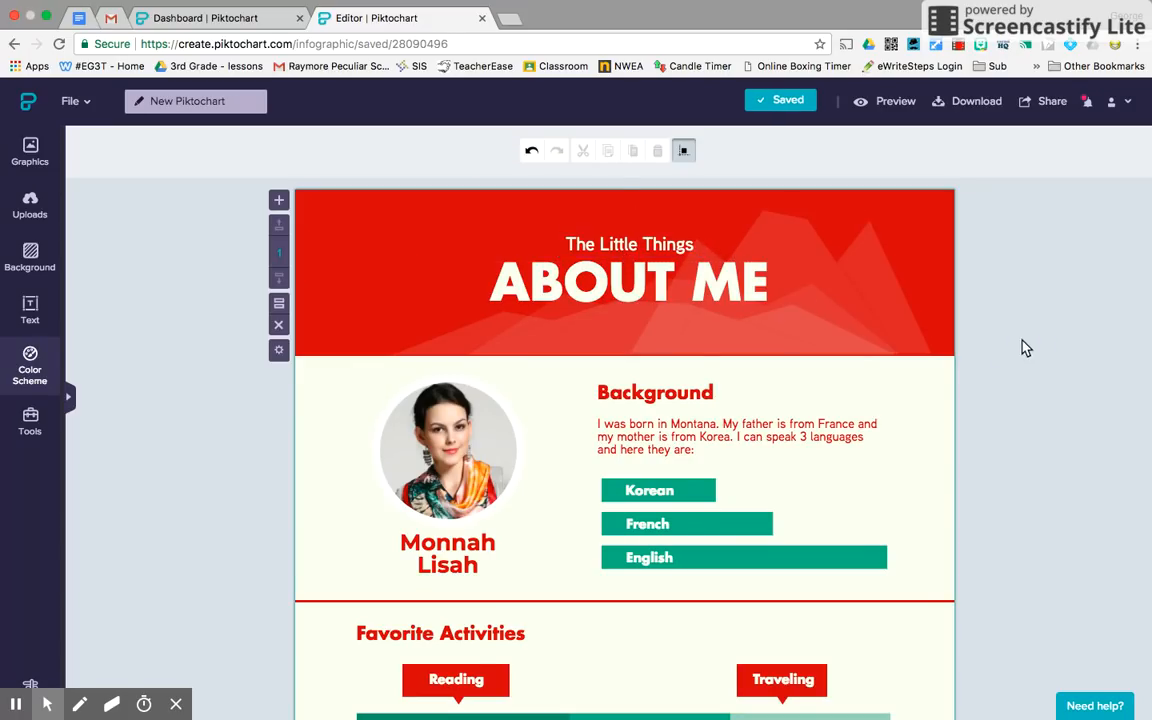
pyautogui.click(630, 250)
pyautogui.click(630, 250)
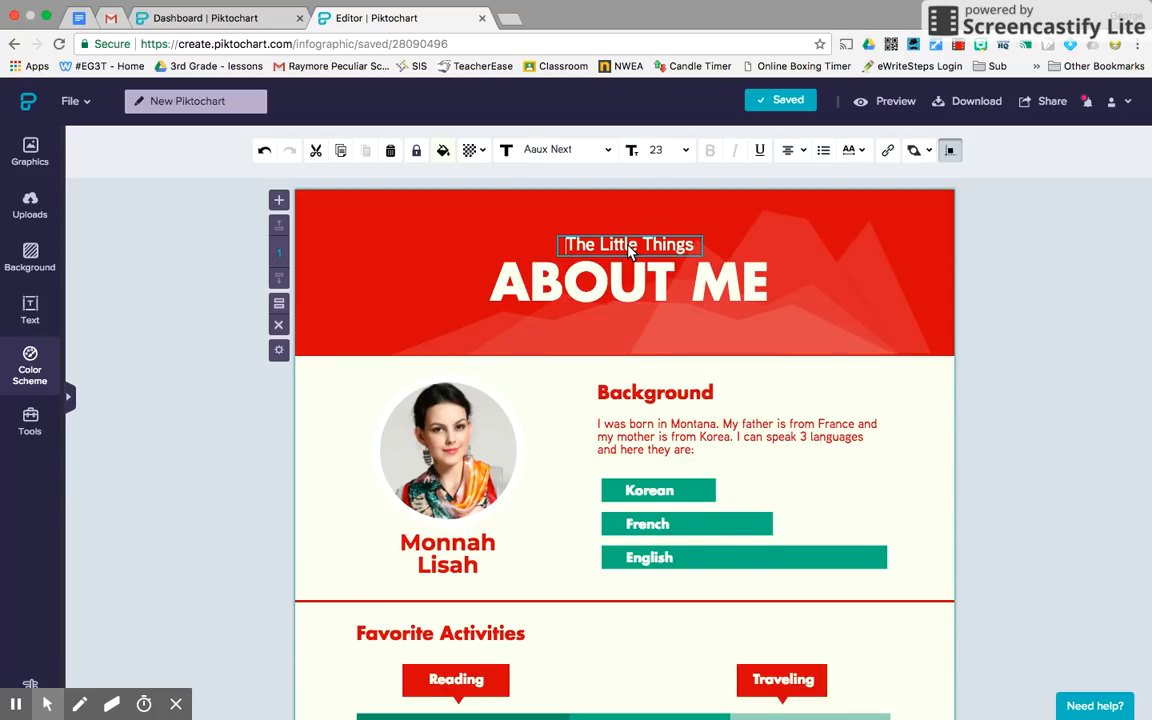
pyautogui.moveTo(566, 252); pyautogui.dragTo(695, 252)
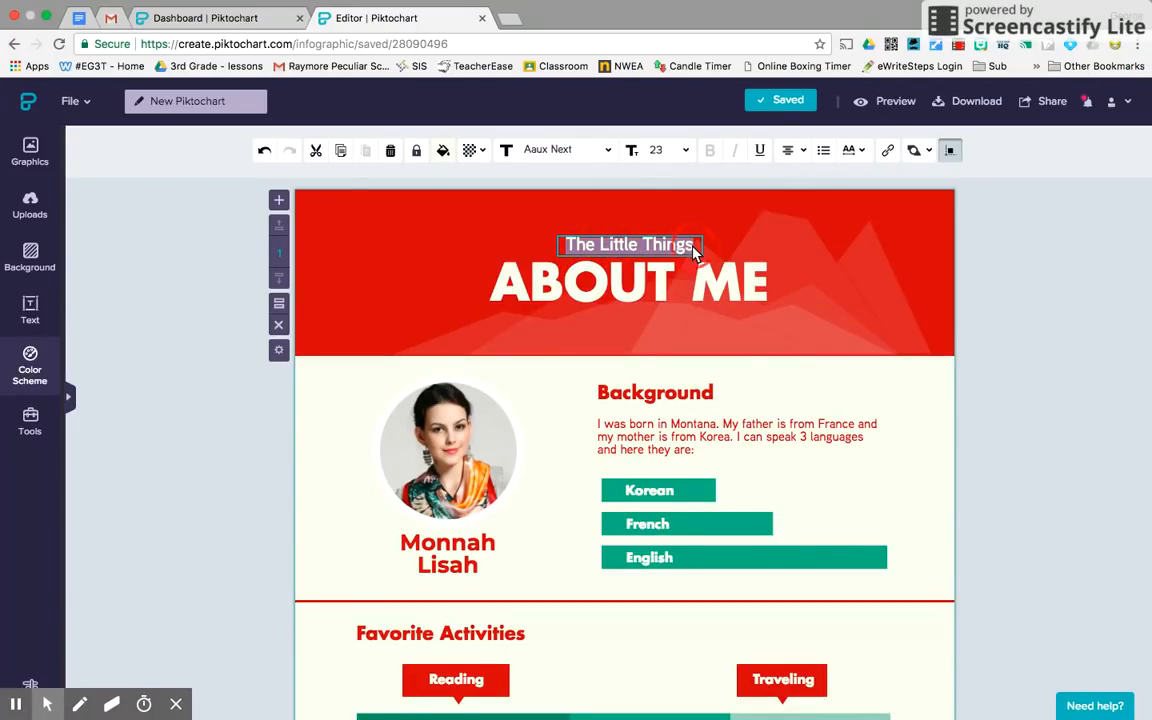
pyautogui.press('BackSpace')
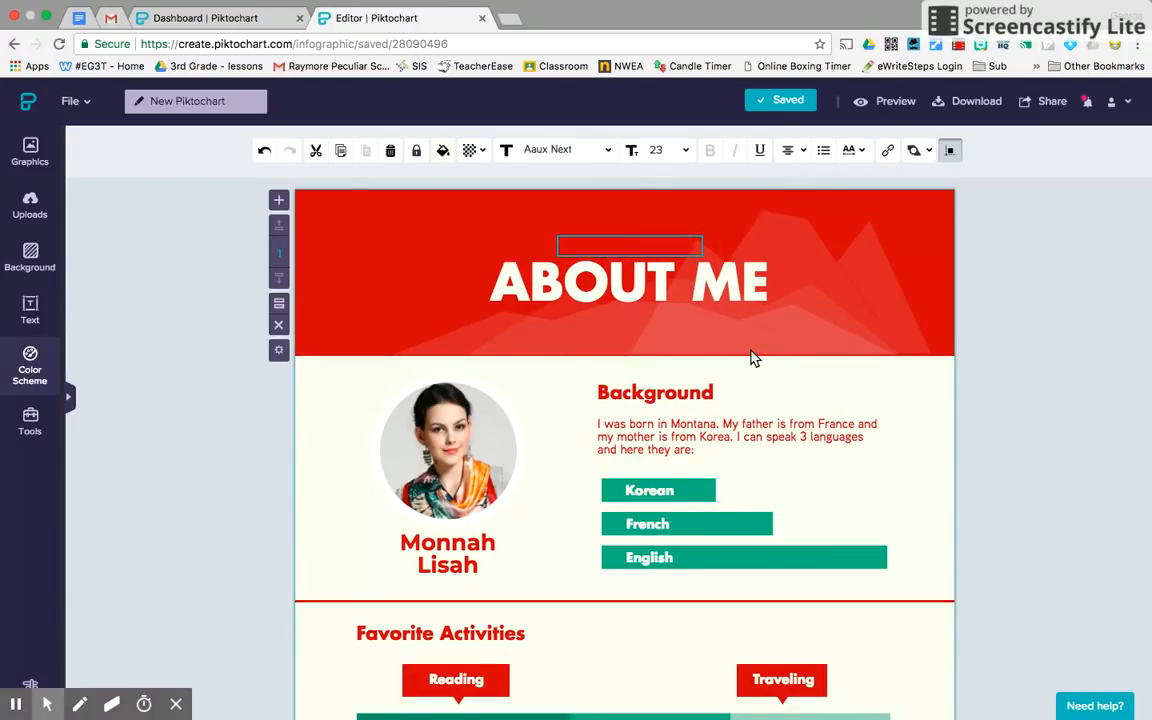
# Type the teacher's name as the subtitle and move it just below ABOUT ME.
pyautogui.write('Mr. Tombaugh')
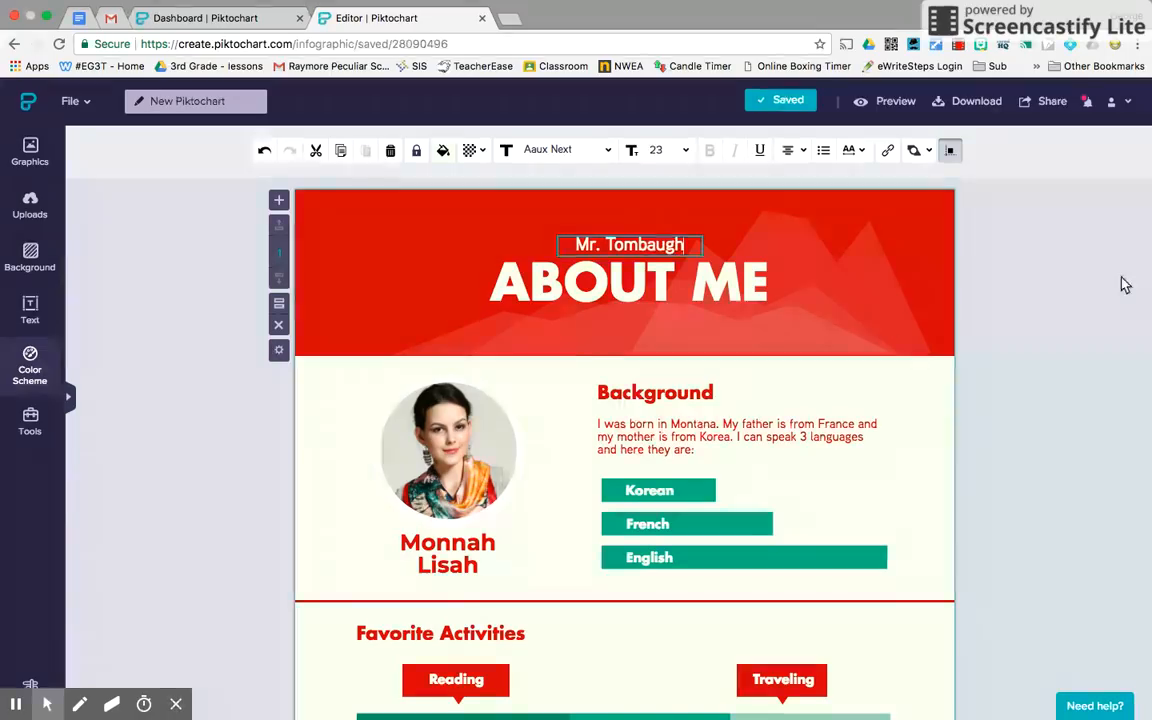
pyautogui.press('Escape')
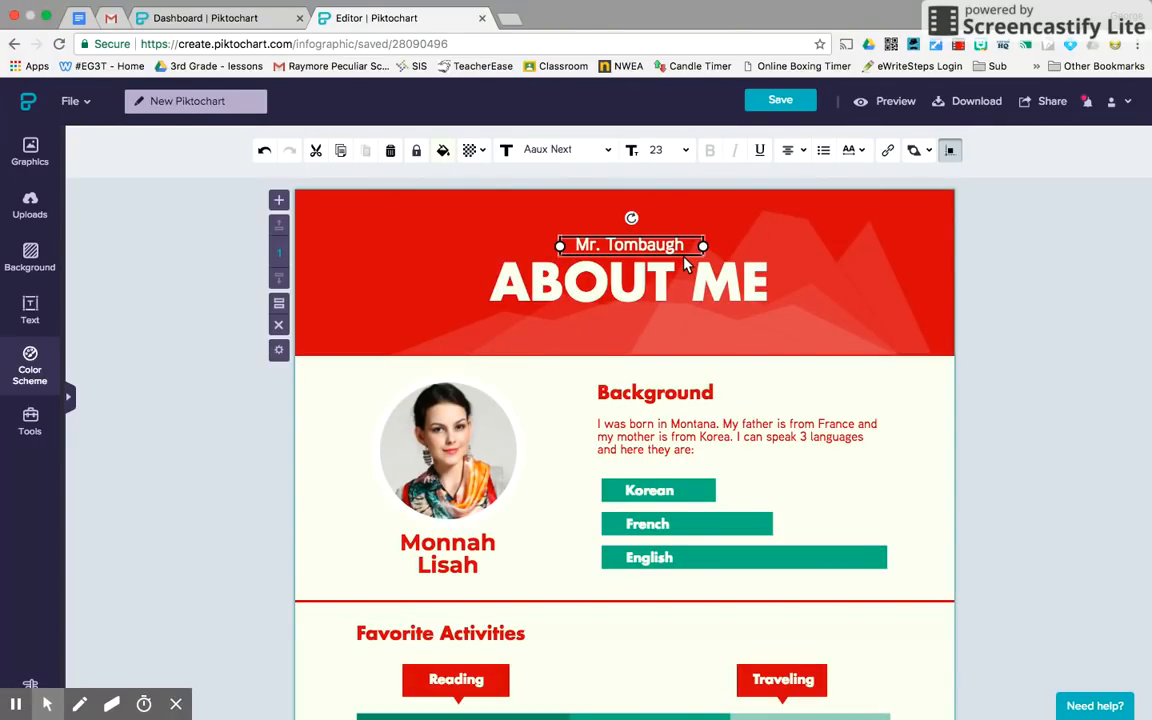
pyautogui.moveTo(670, 245); pyautogui.dragTo(666, 327)
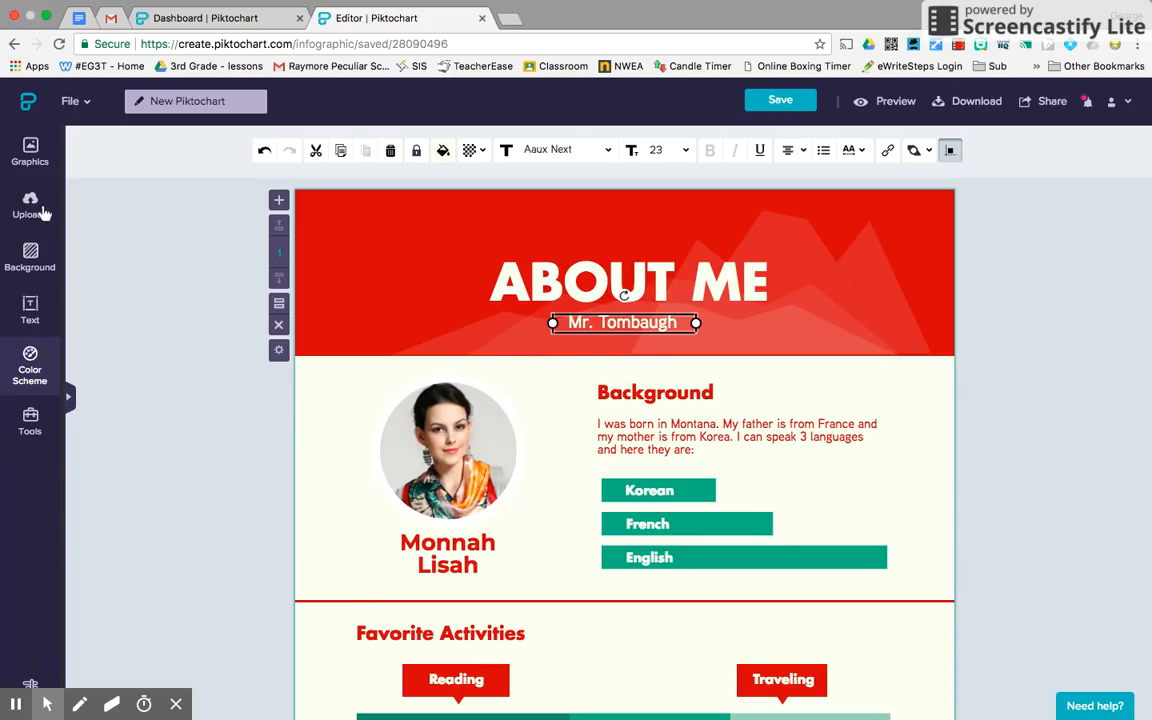
# Open Graphics > Photos, browse the Scenery pictures and open the category dropdown.
pyautogui.click(30, 158)
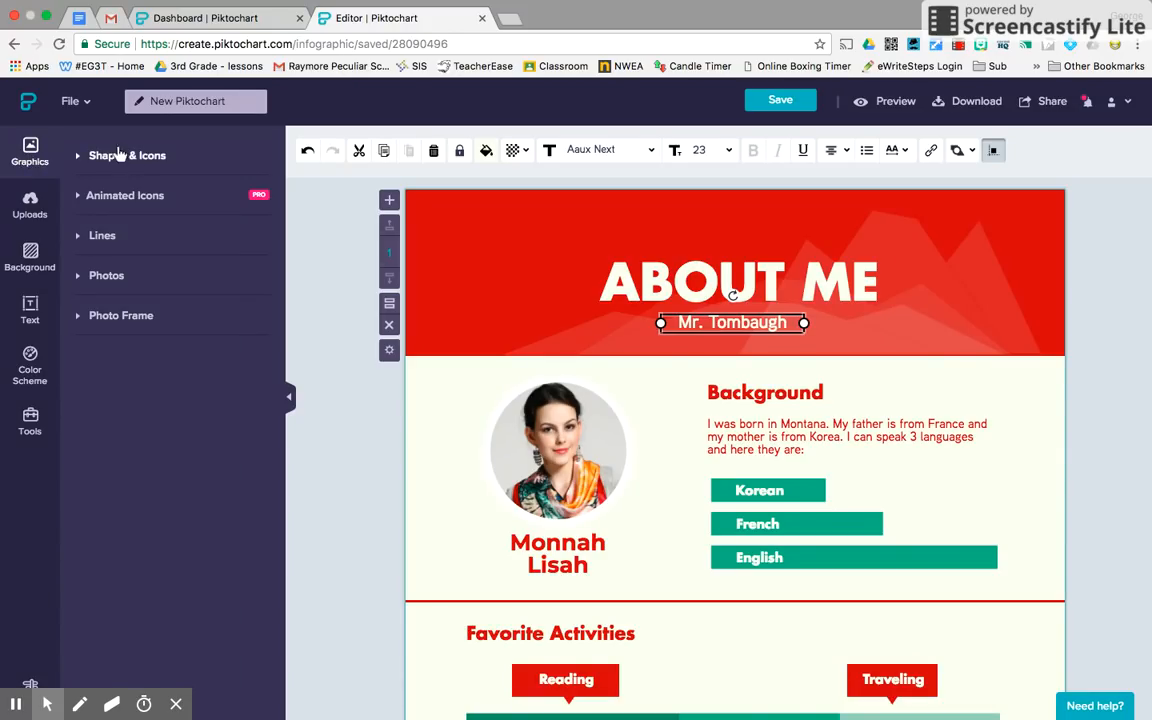
pyautogui.click(84, 282)
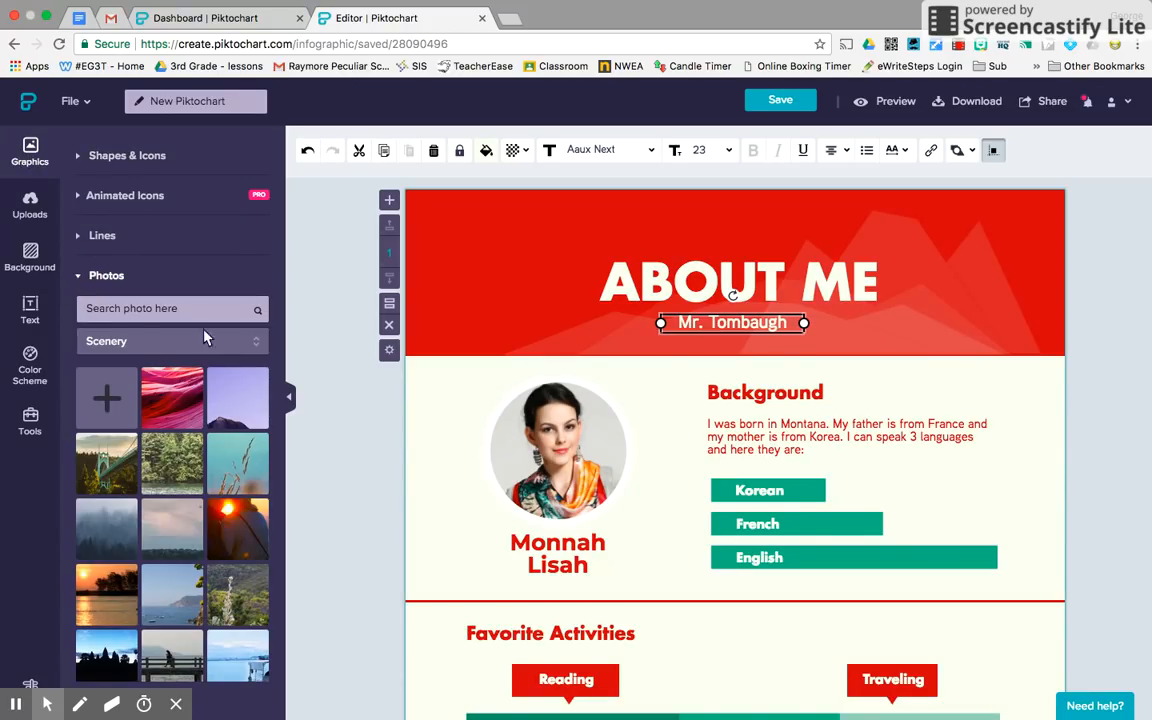
pyautogui.scroll(-5, 188, 453)
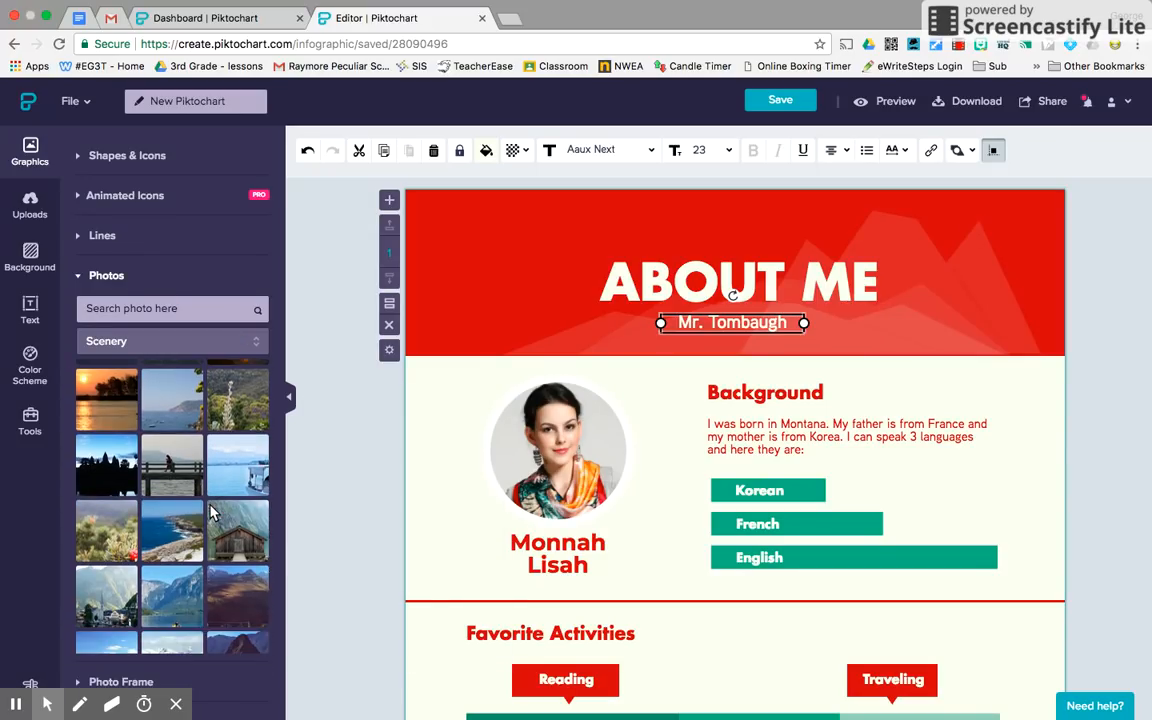
pyautogui.scroll(-10, 211, 512)
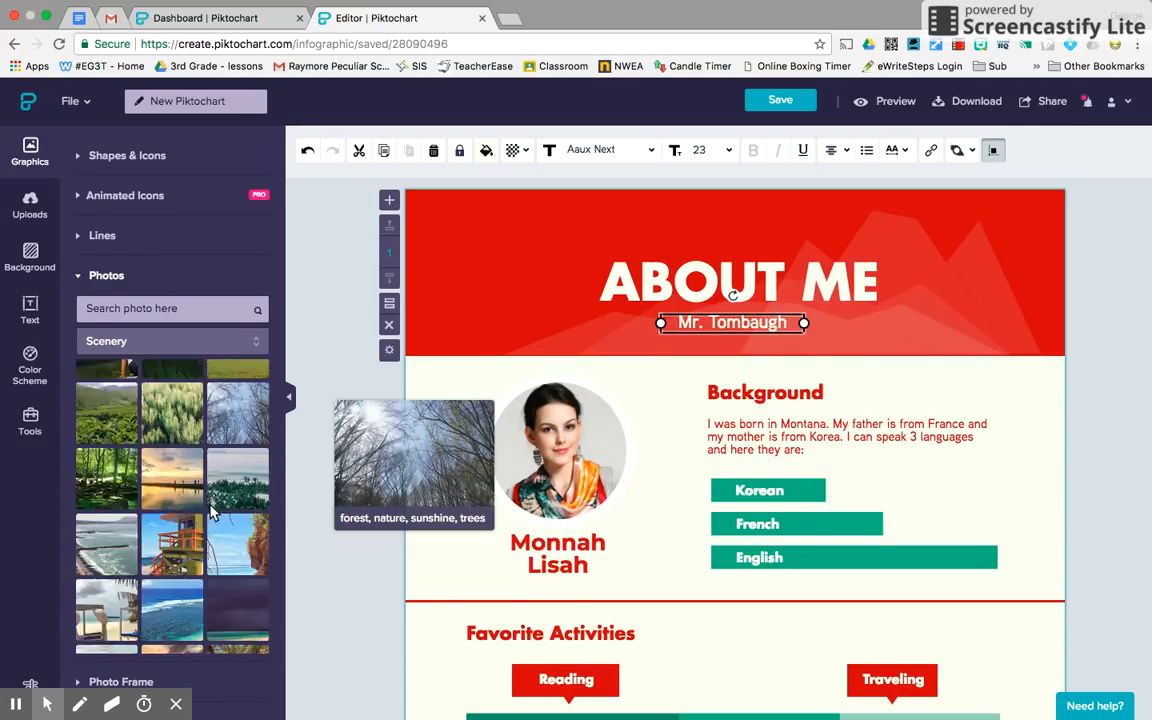
pyautogui.scroll(-10, 211, 512)
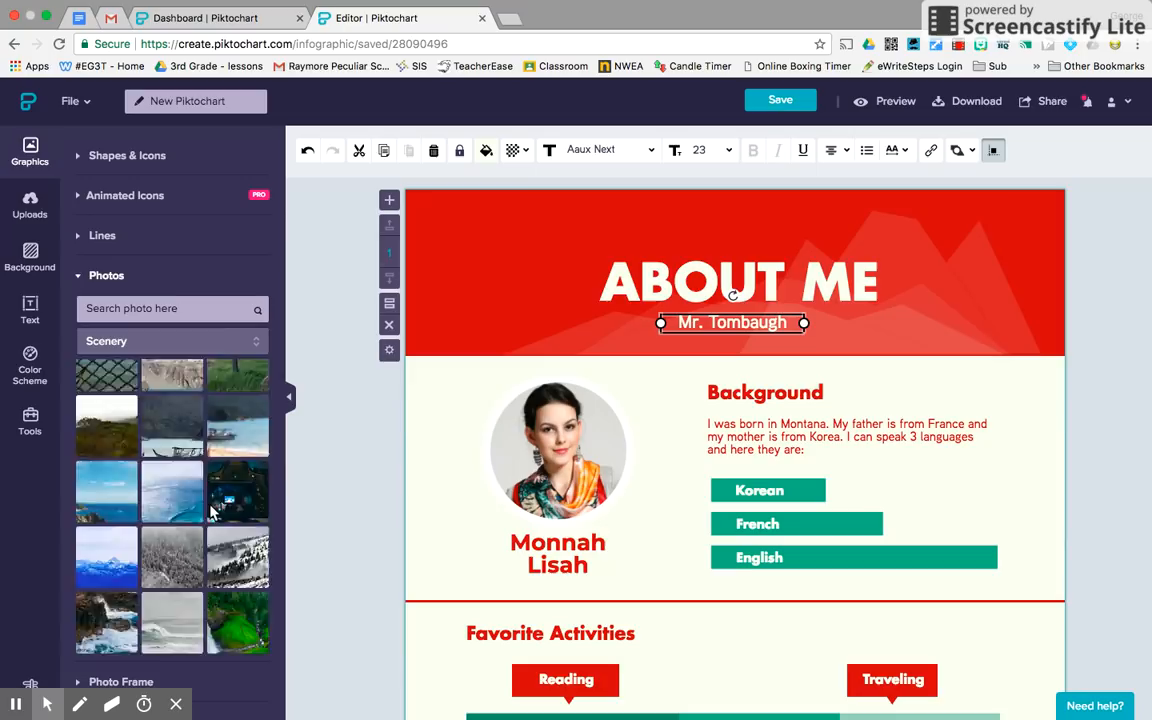
pyautogui.click(257, 342)
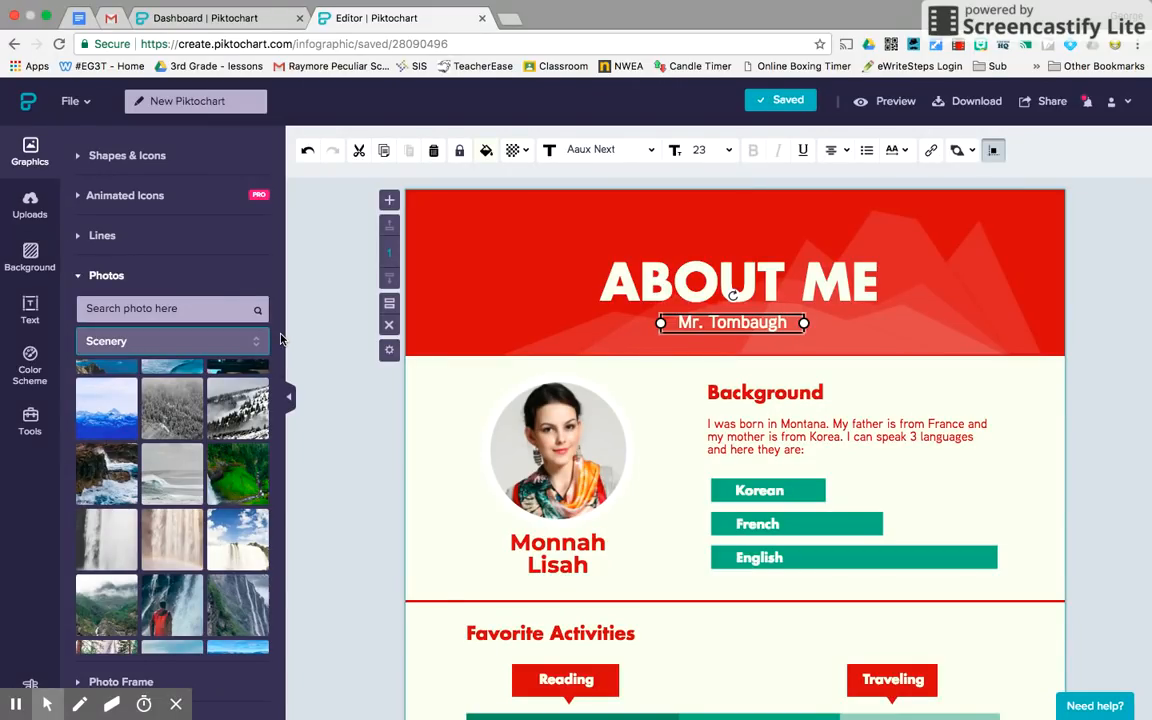
# Search the stock photos for 'pencil'.
pyautogui.click(216, 309)
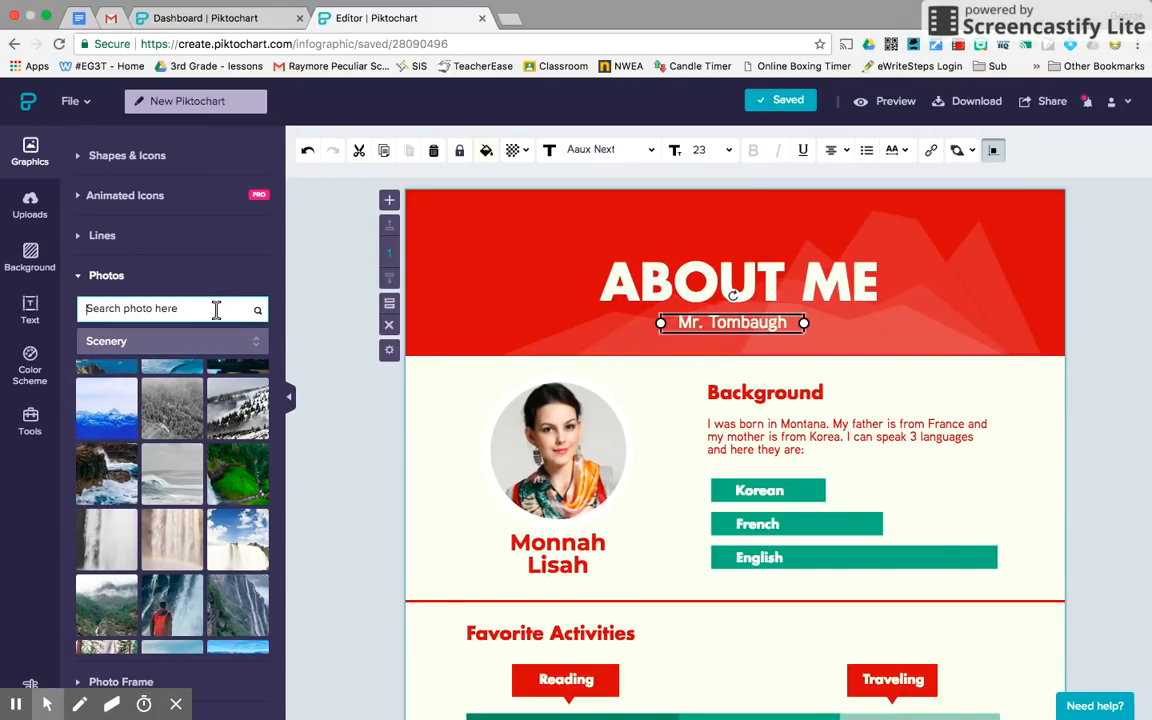
pyautogui.write('penc')
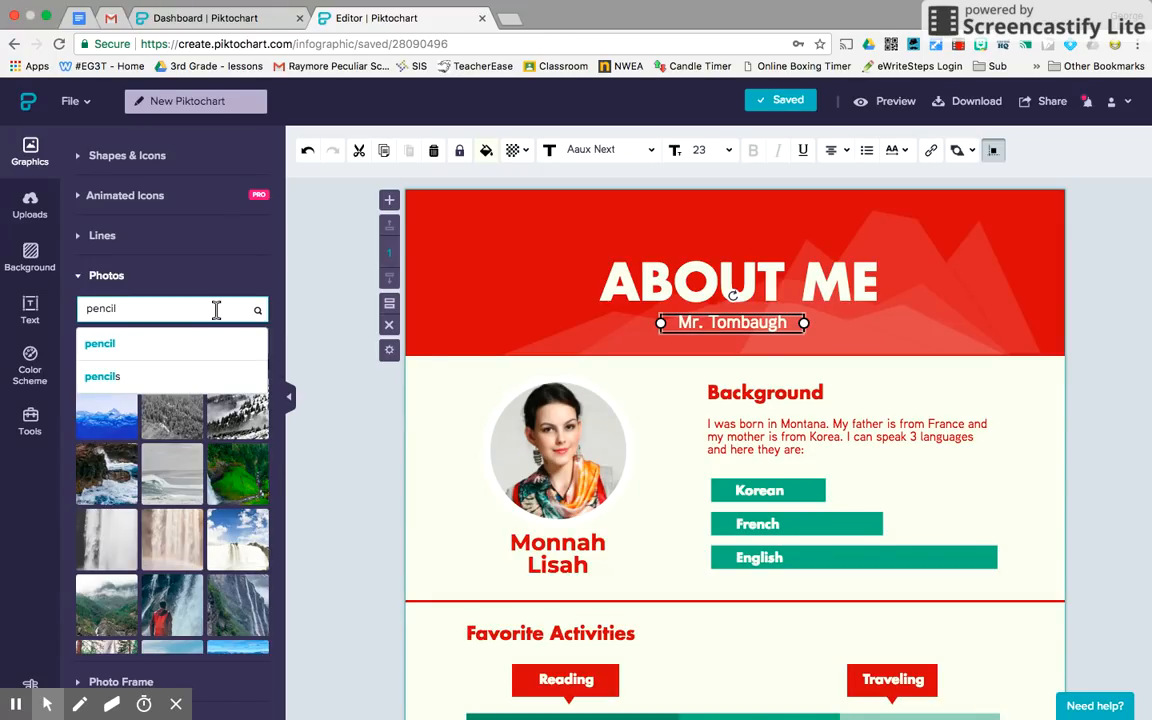
pyautogui.write('il')
pyautogui.click(141, 345)
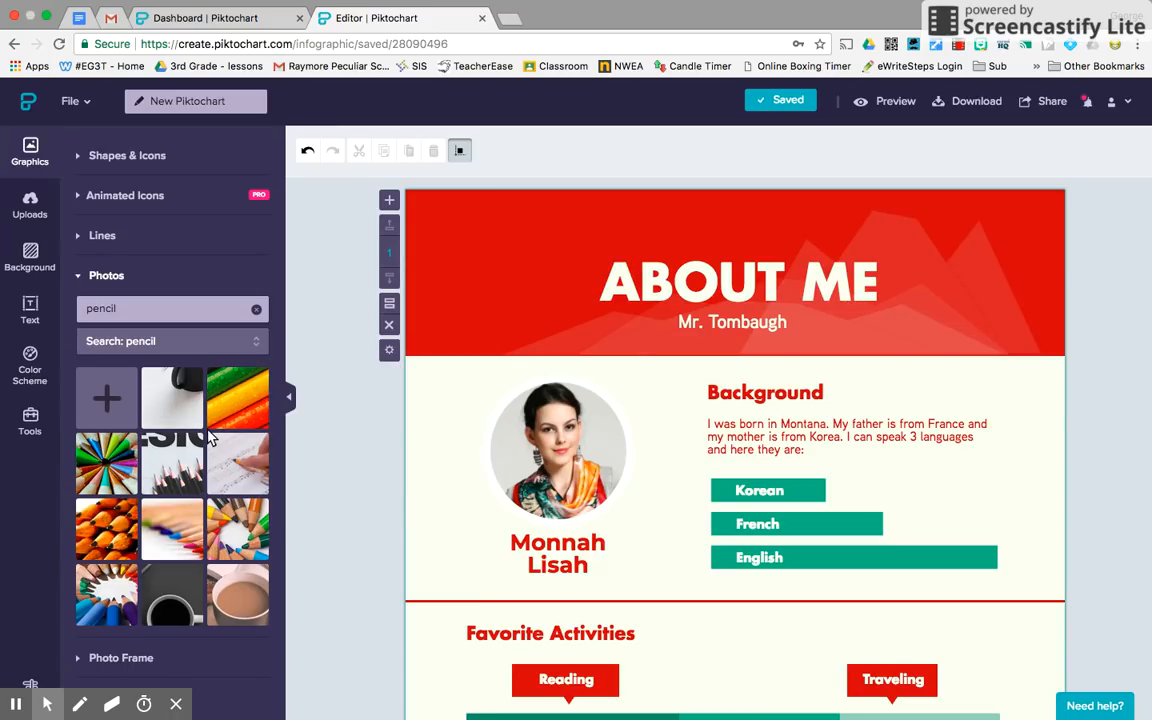
# Place the coloured pencils photo into the profile circle and nudge it into position.
pyautogui.moveTo(177, 412)
pyautogui.moveTo(188, 477)
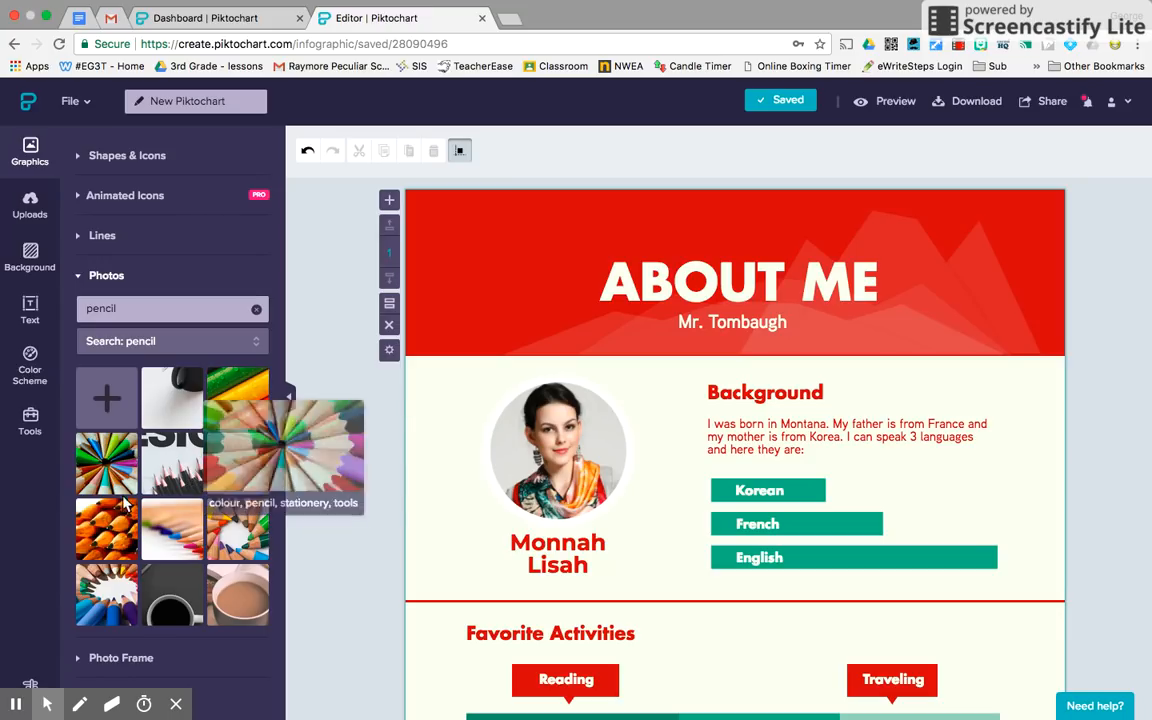
pyautogui.moveTo(238, 523)
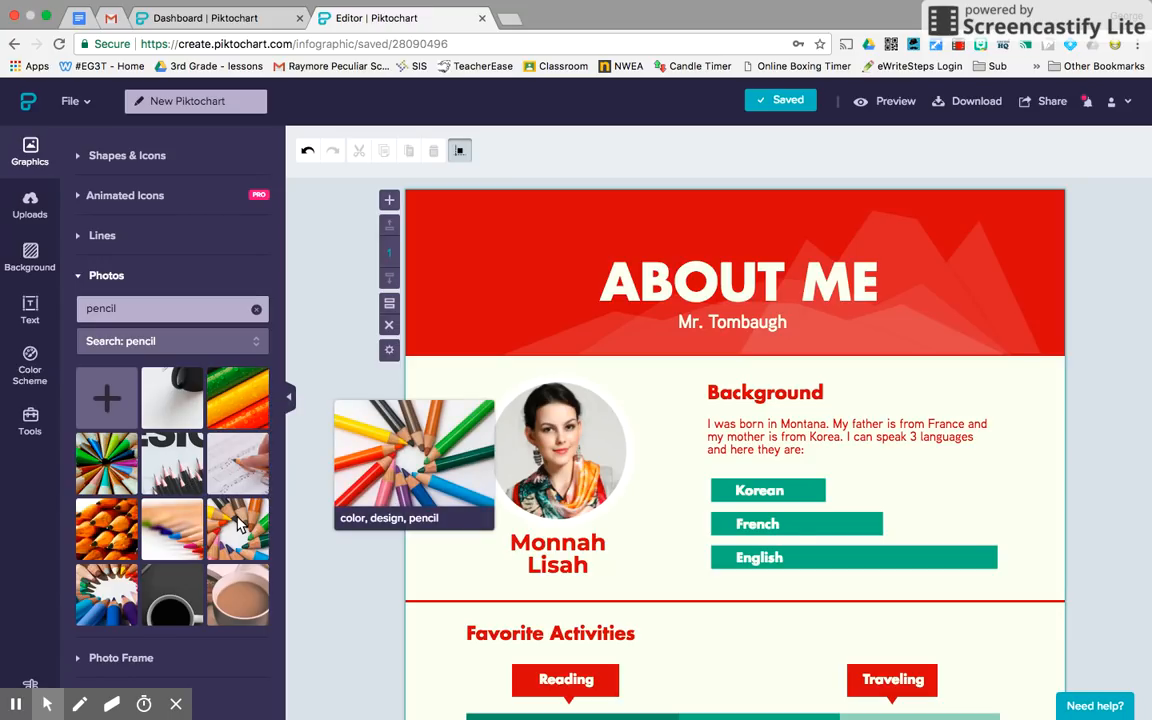
pyautogui.moveTo(238, 523)
pyautogui.mouseDown()
pyautogui.moveTo(342, 483)
pyautogui.moveTo(548, 470)
pyautogui.moveTo(589, 447)
pyautogui.moveTo(548, 463)
pyautogui.moveTo(551, 482)
pyautogui.mouseUp()
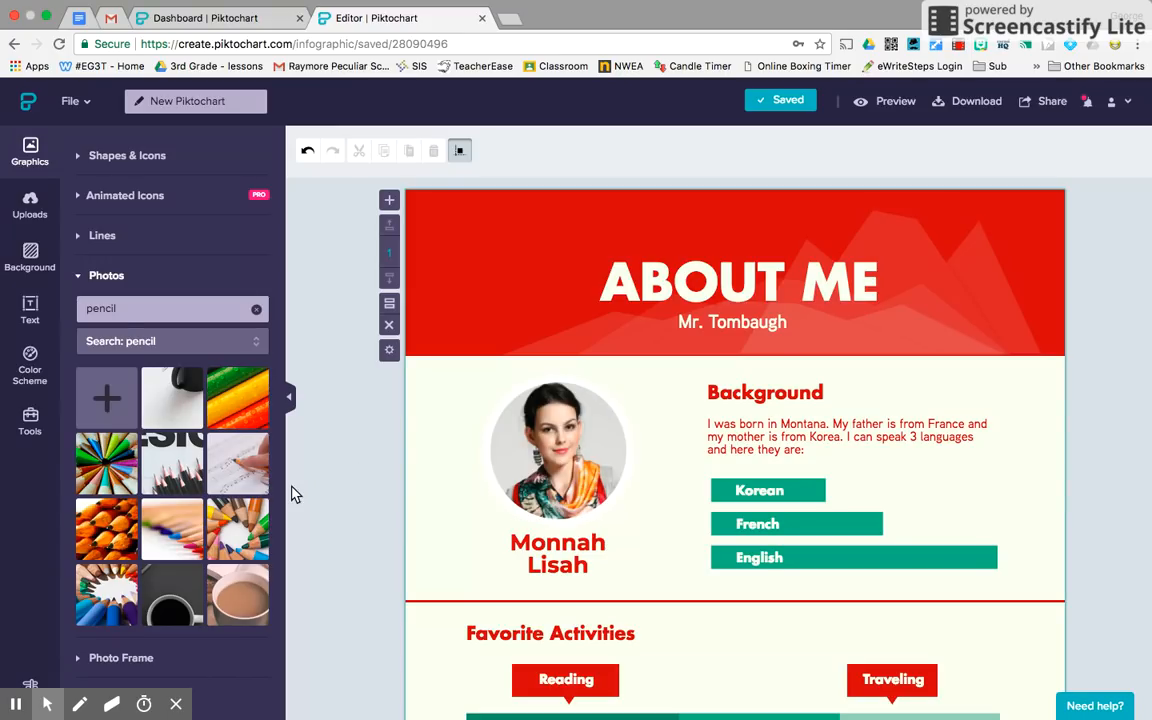
pyautogui.click(238, 521)
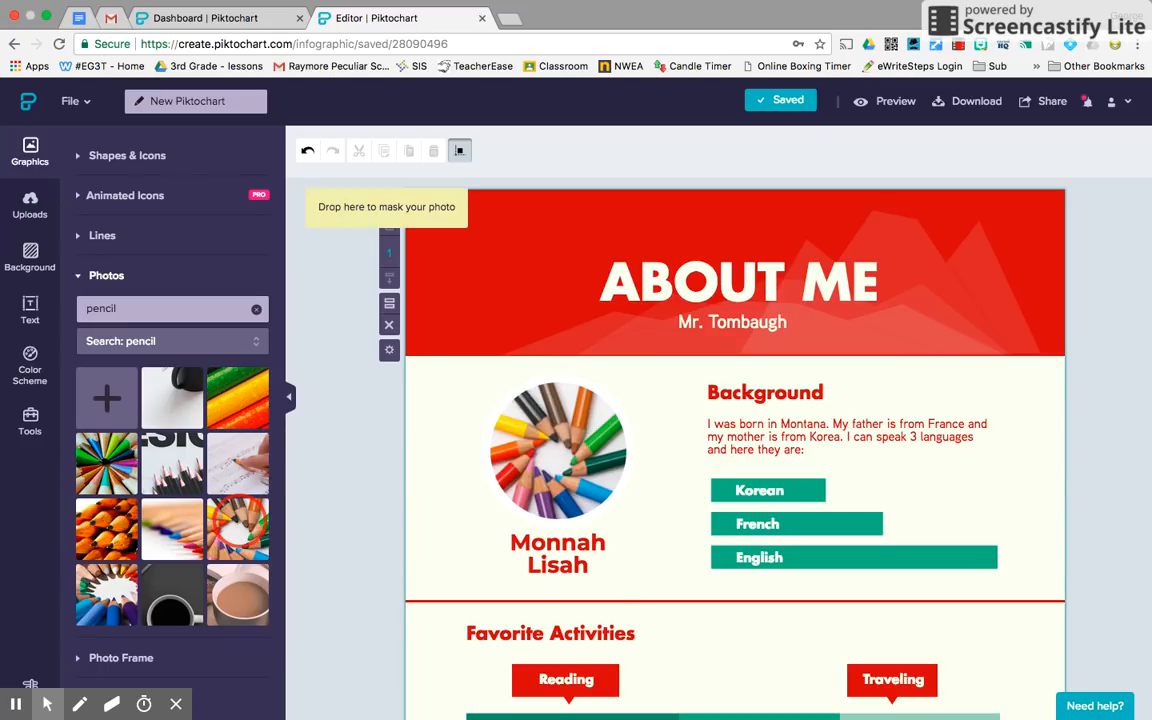
pyautogui.click(556, 435)
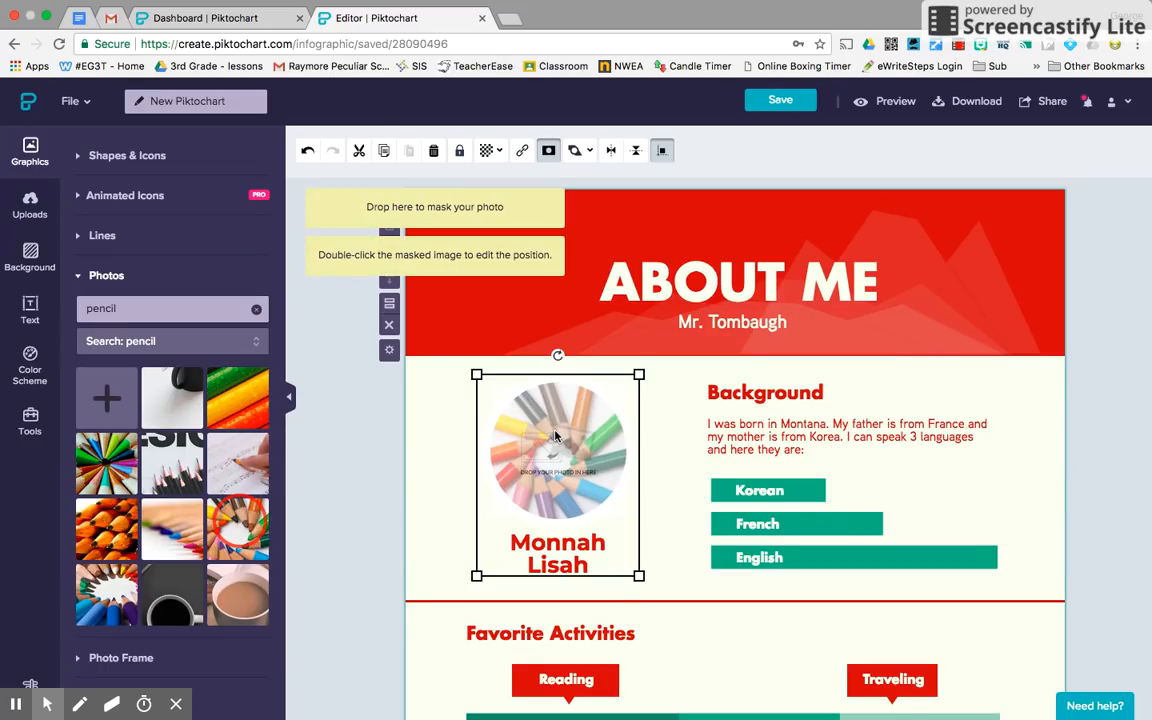
pyautogui.moveTo(556, 435)
pyautogui.mouseDown()
pyautogui.moveTo(506, 437)
pyautogui.moveTo(561, 436)
pyautogui.mouseUp()
pyautogui.click(355, 455)
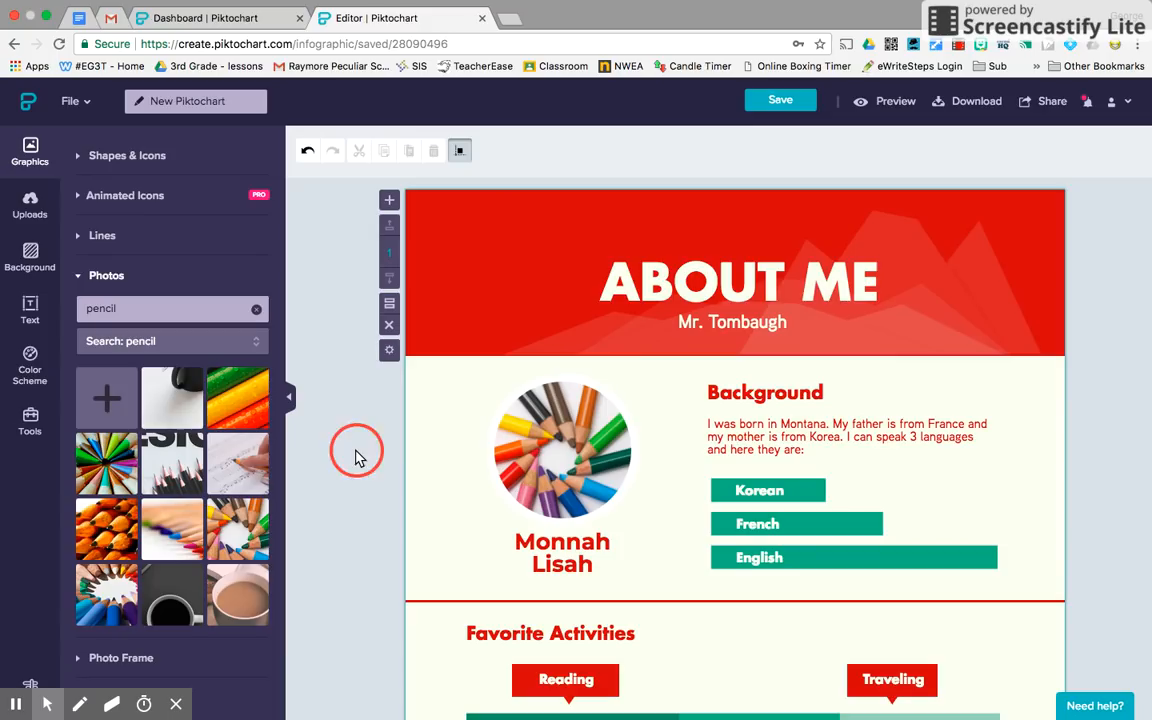
# Replace the 'Monnah Lisah' caption under the photo with the teacher's full name.
pyautogui.click(558, 561)
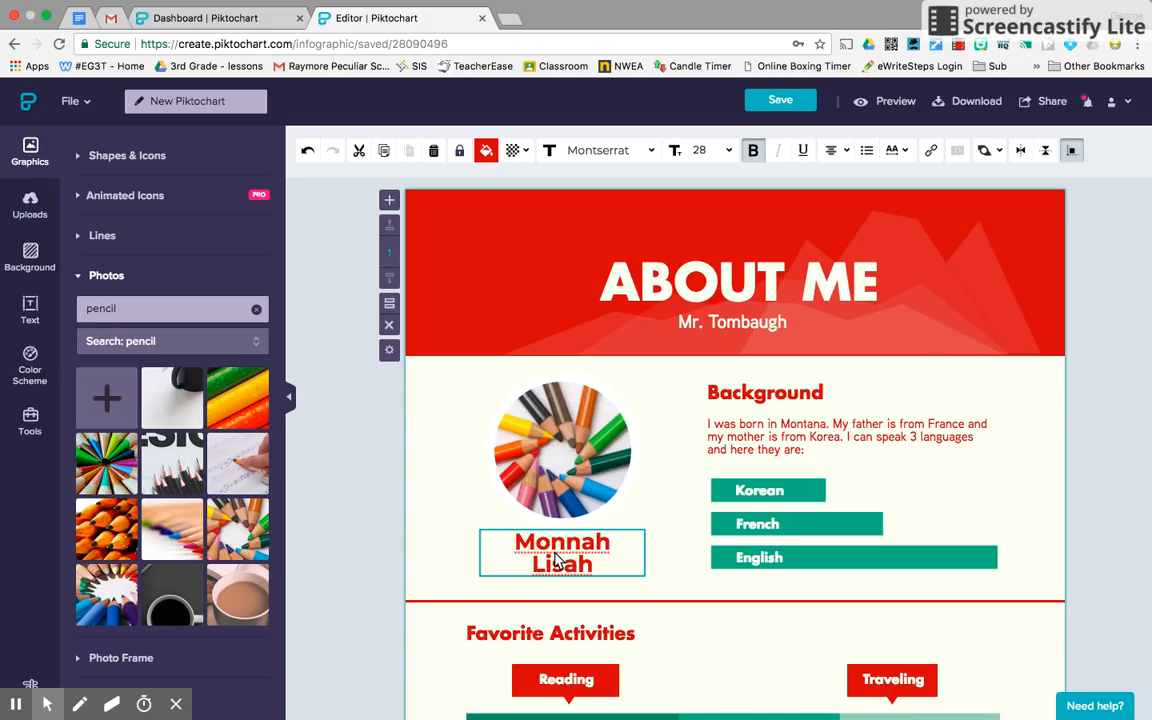
pyautogui.doubleClick(529, 556)
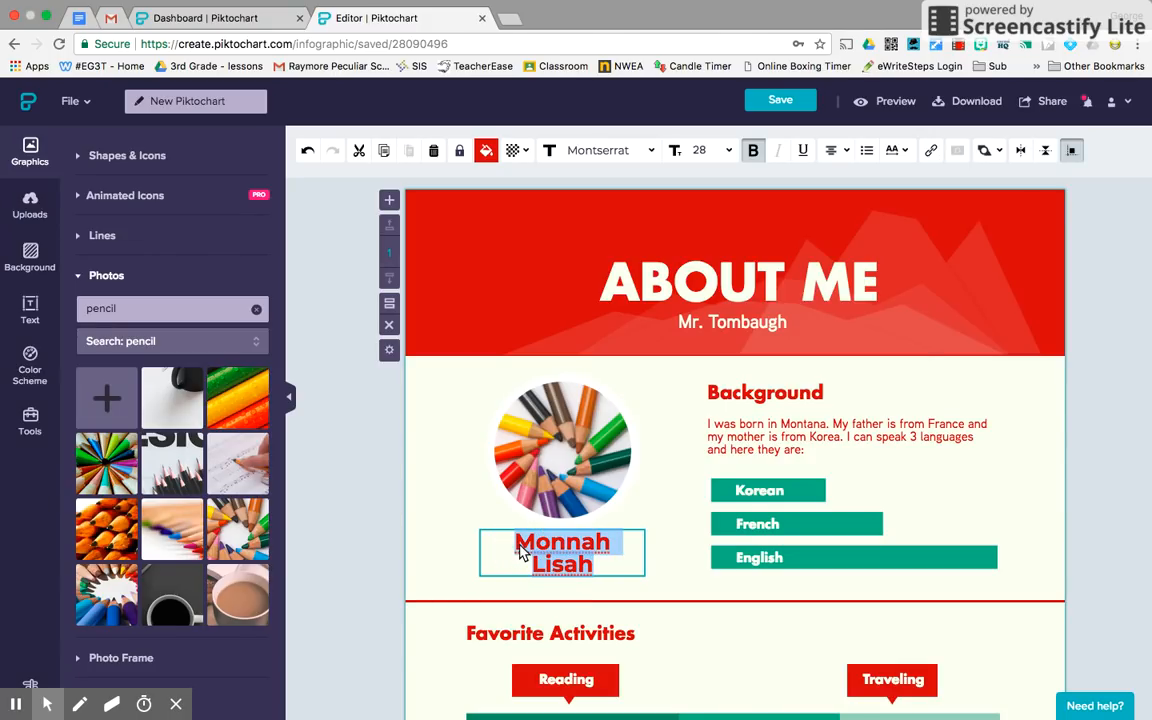
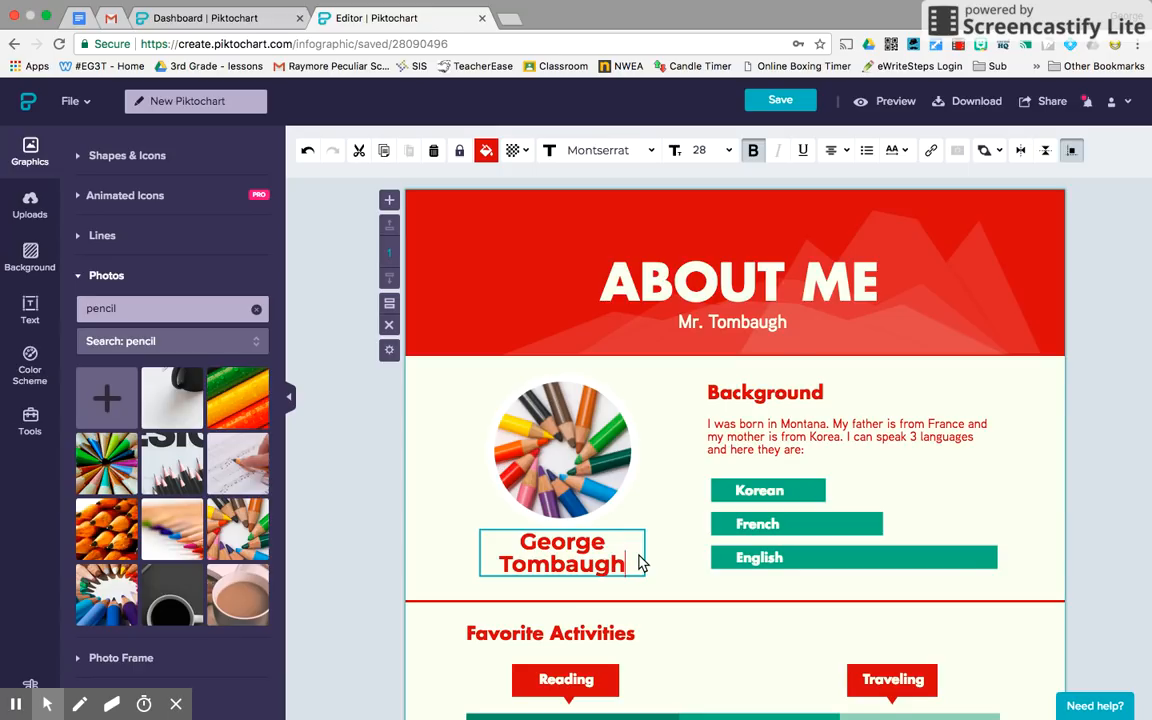
# Retype the Background heading as 'Where was I born'.
pyautogui.click(771, 400)
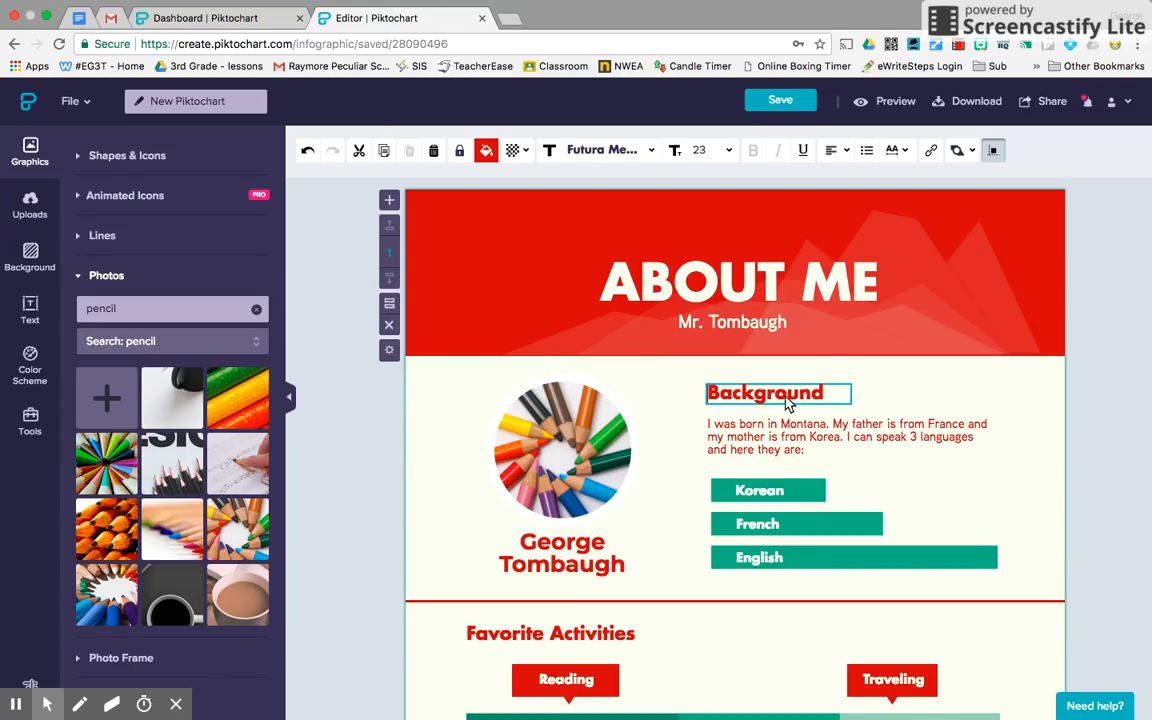
pyautogui.moveTo(825, 395); pyautogui.dragTo(713, 403)
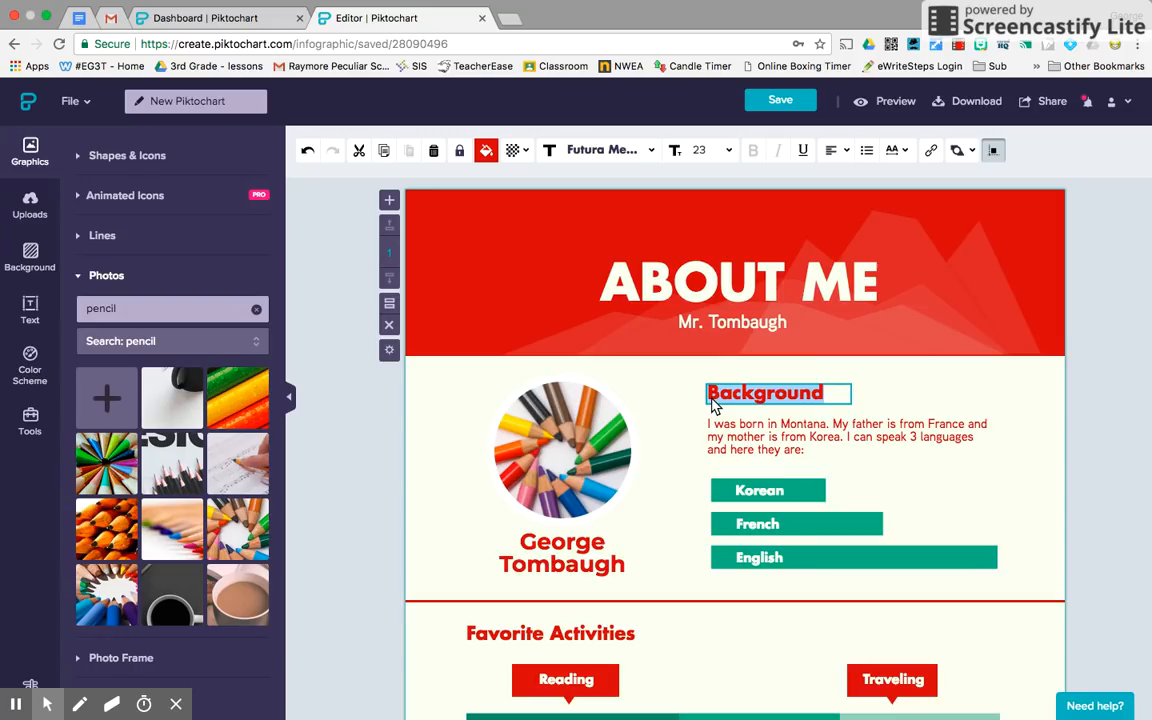
pyautogui.press('BackSpace')
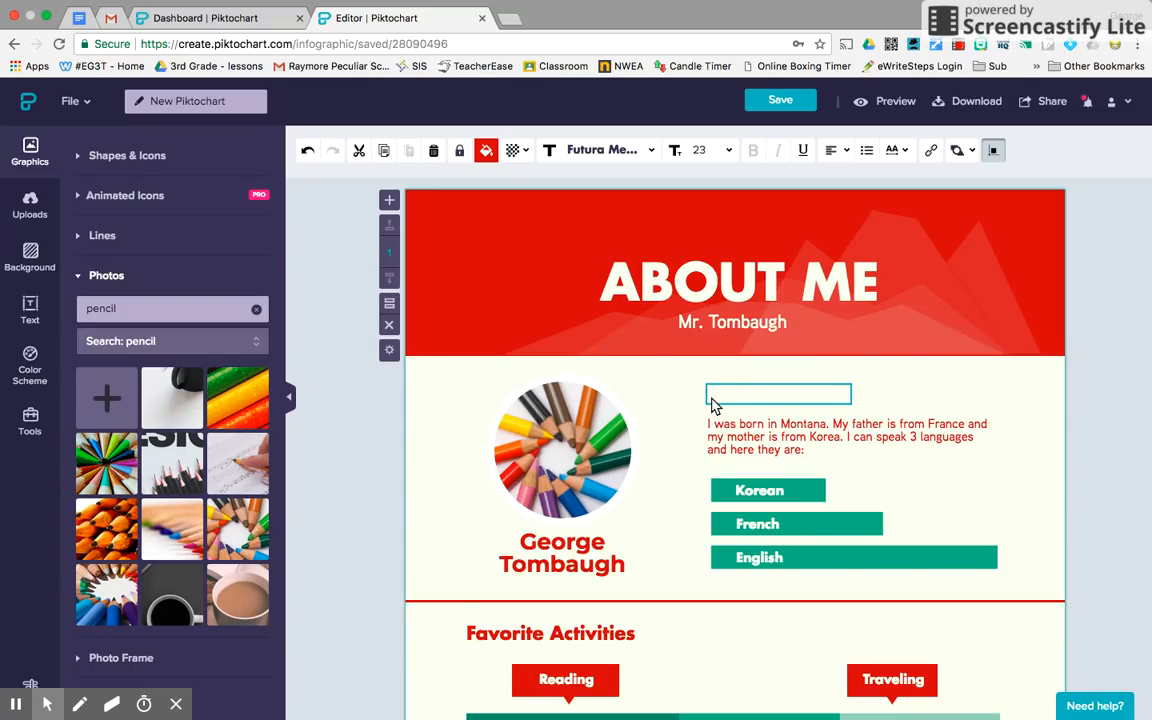
pyautogui.write('What')
pyautogui.press('BackSpace')
pyautogui.press('BackSpace')
pyautogui.write('ere')
pyautogui.write(' d')
pyautogui.press('BackSpace')
pyautogui.write('was I ')
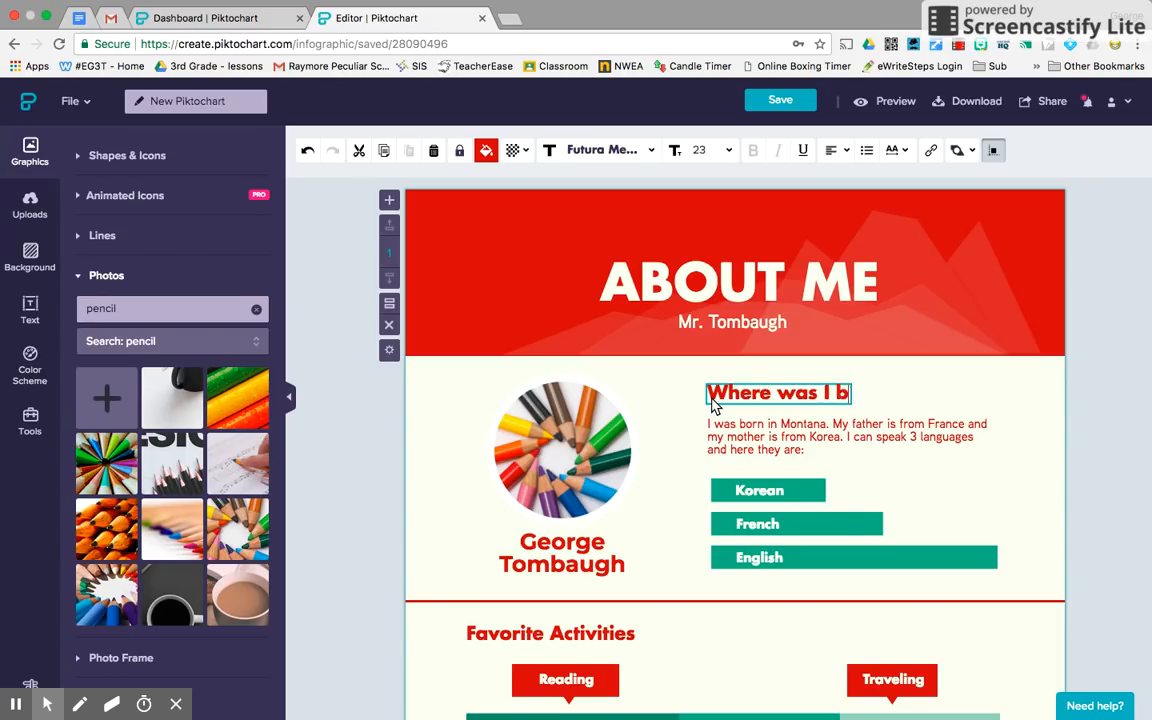
pyautogui.write('born')
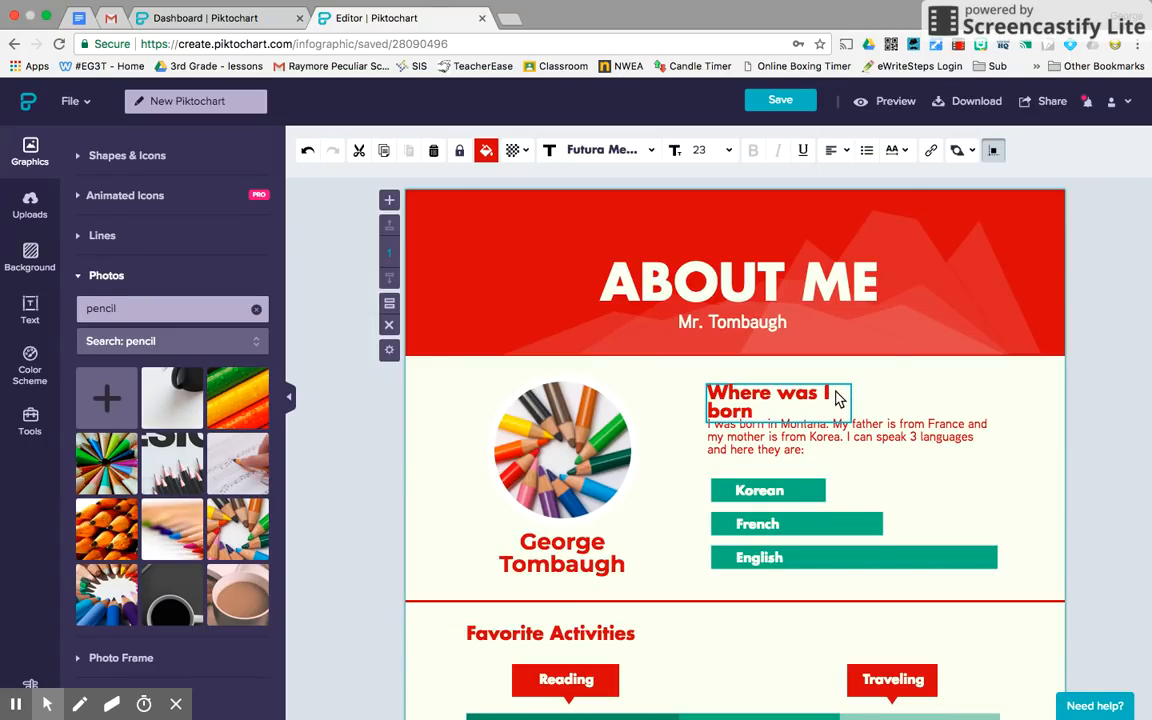
pyautogui.press('Escape')
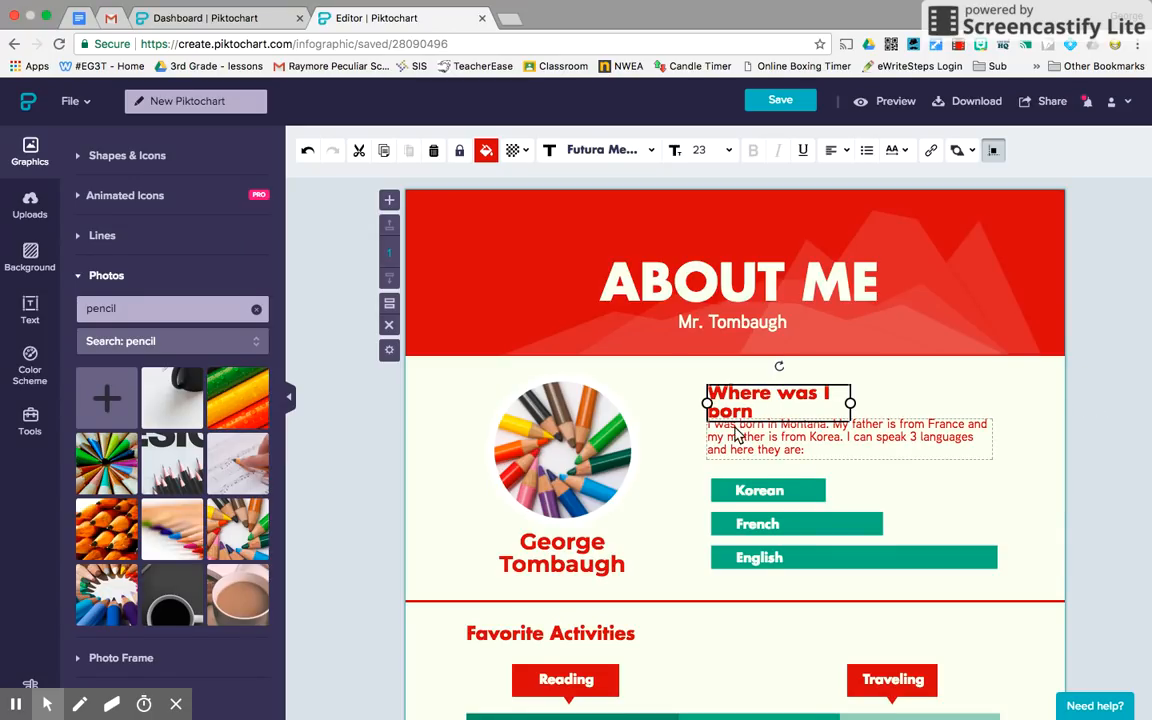
# Widen the heading box so 'Where was I born' fits on one line.
pyautogui.click(850, 405)
pyautogui.moveTo(850, 405); pyautogui.dragTo(921, 394)
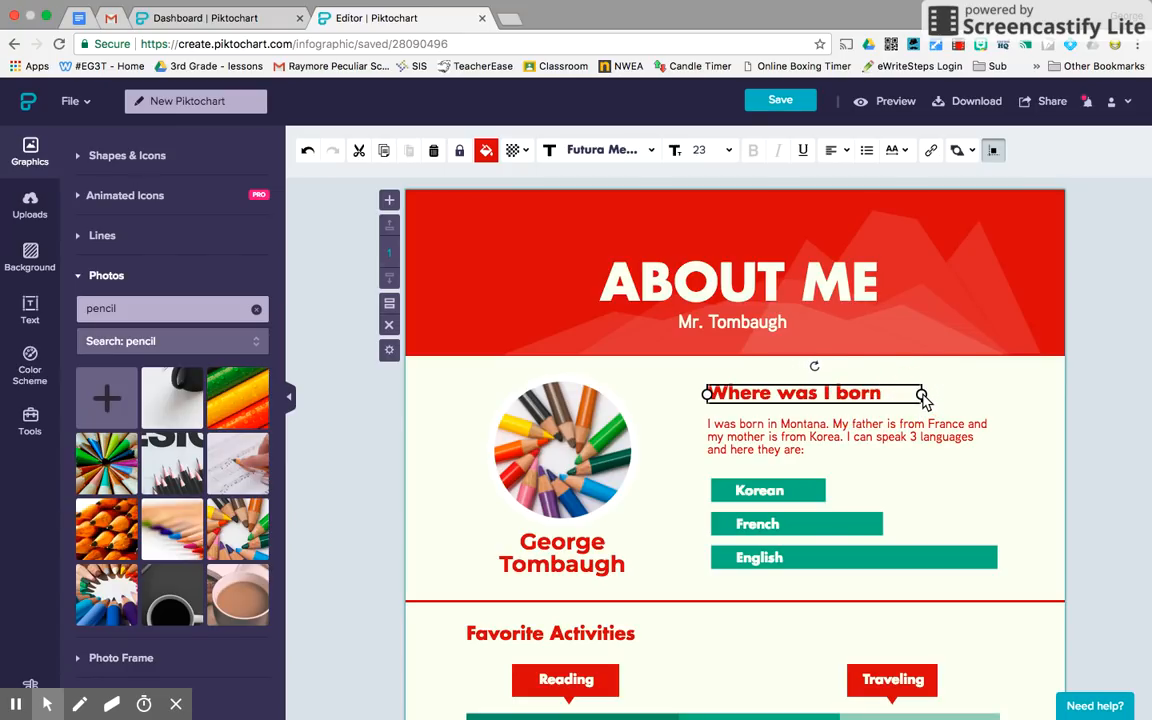
pyautogui.click(1073, 395)
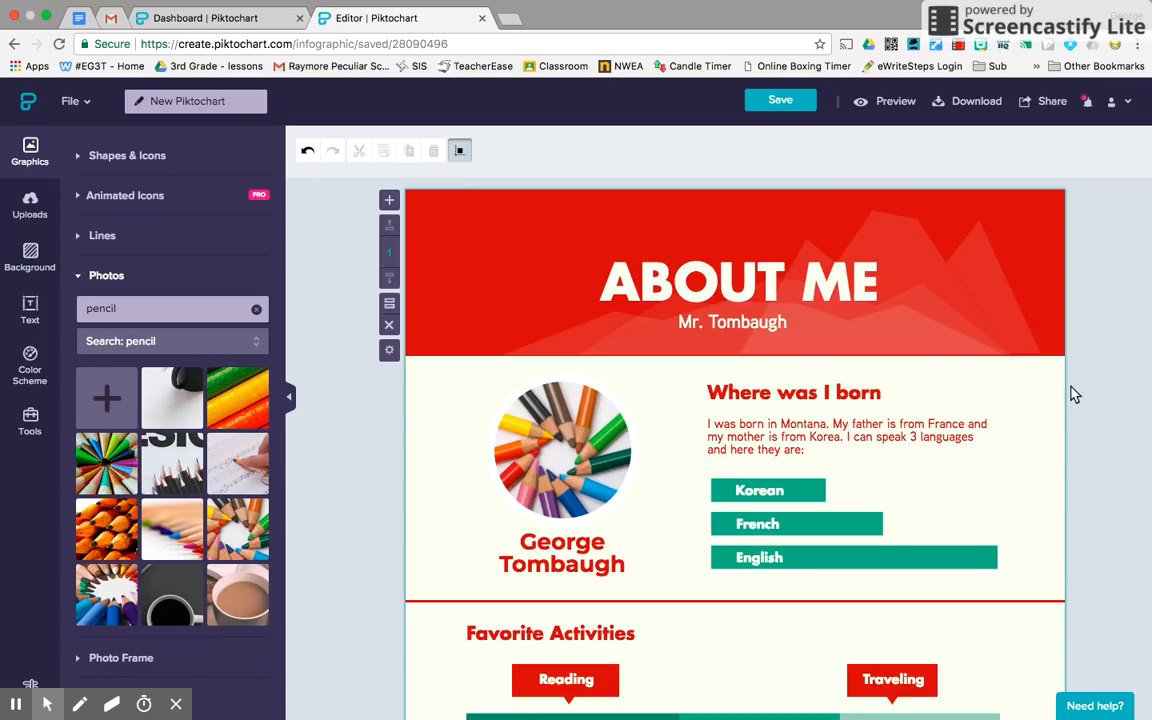
# Replace the paragraph with a bio of the teacher's birthplace, having no siblings, and their puppy.
pyautogui.click(805, 445)
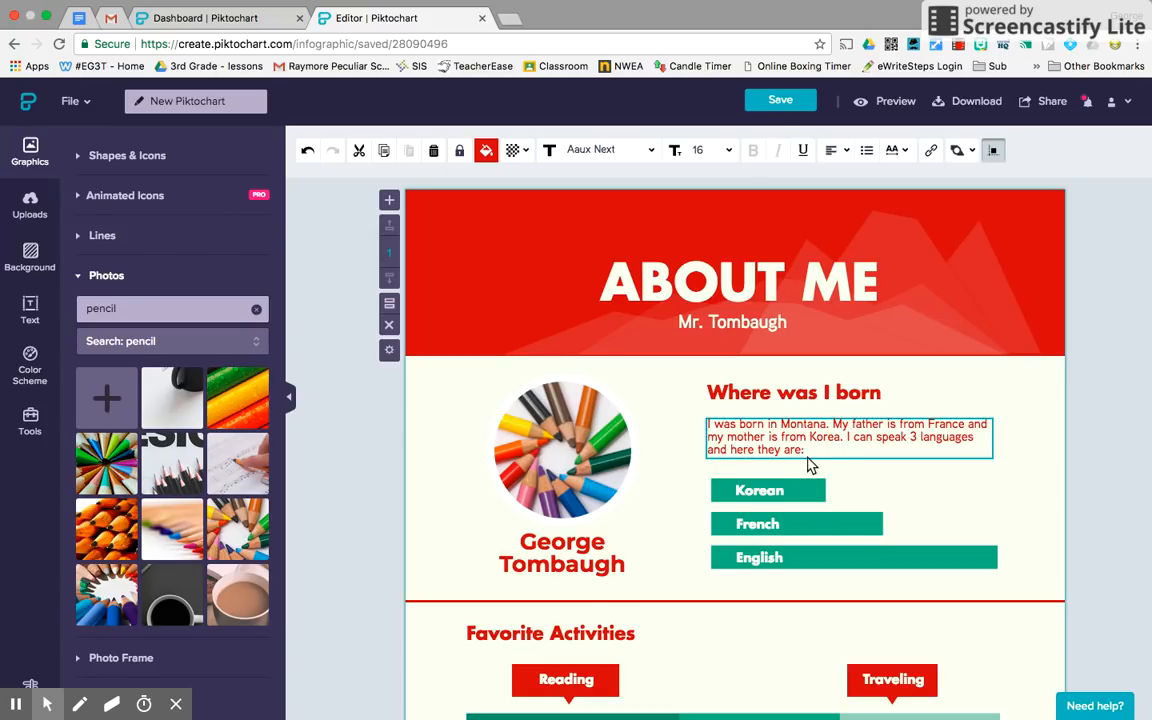
pyautogui.moveTo(810, 455); pyautogui.dragTo(712, 437)
pyautogui.press('BackSpace')
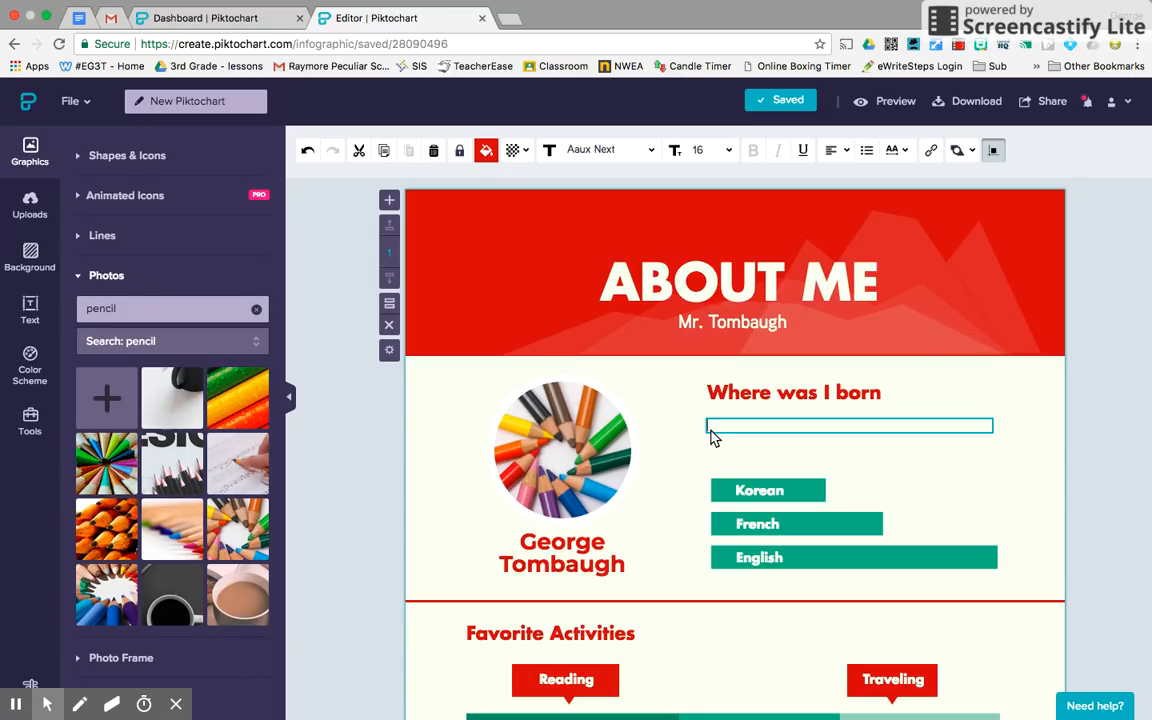
pyautogui.write('I was born')
pyautogui.write('ing')
pyautogui.press('BackSpace')
pyautogui.press('BackSpace')
pyautogui.press('BackSpace')
pyautogui.write('in Hoising')
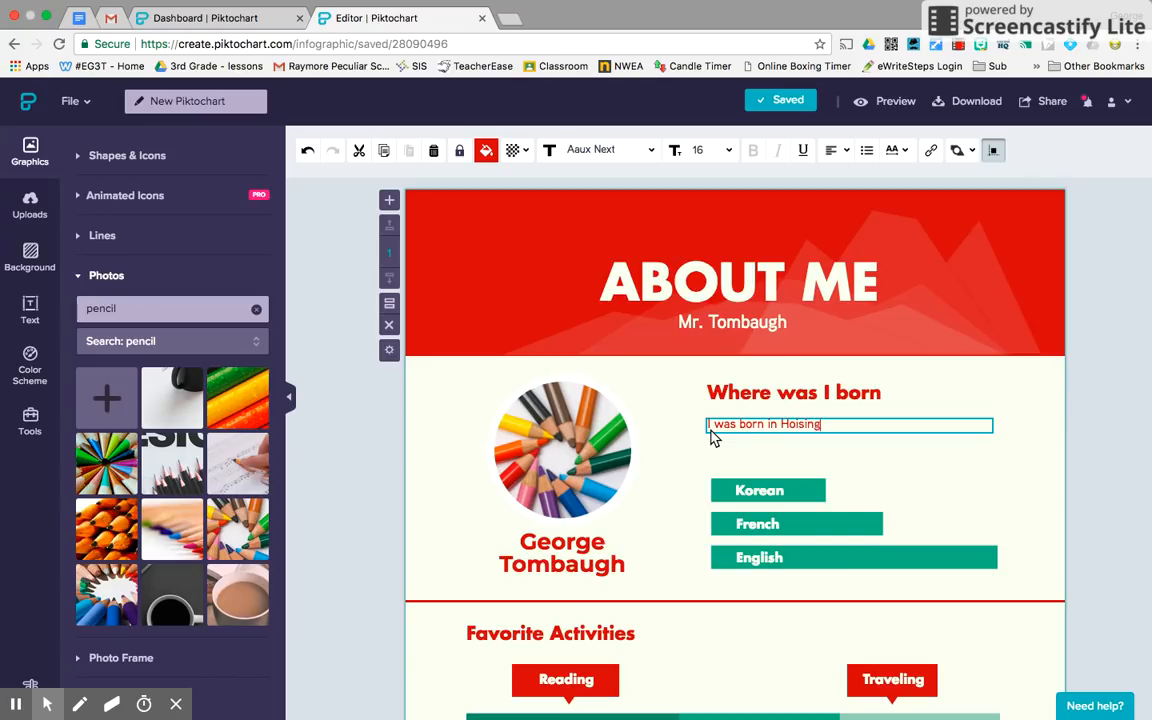
pyautogui.write('ton, Kansas. I have no siblings.')
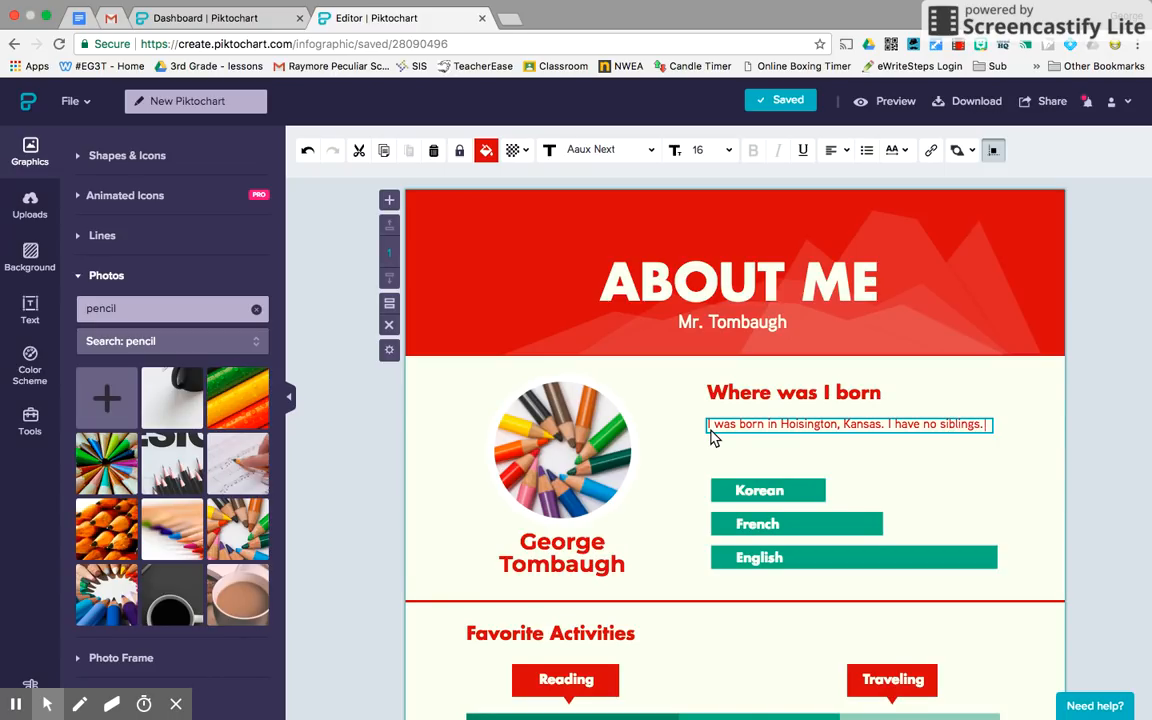
pyautogui.press('Return')
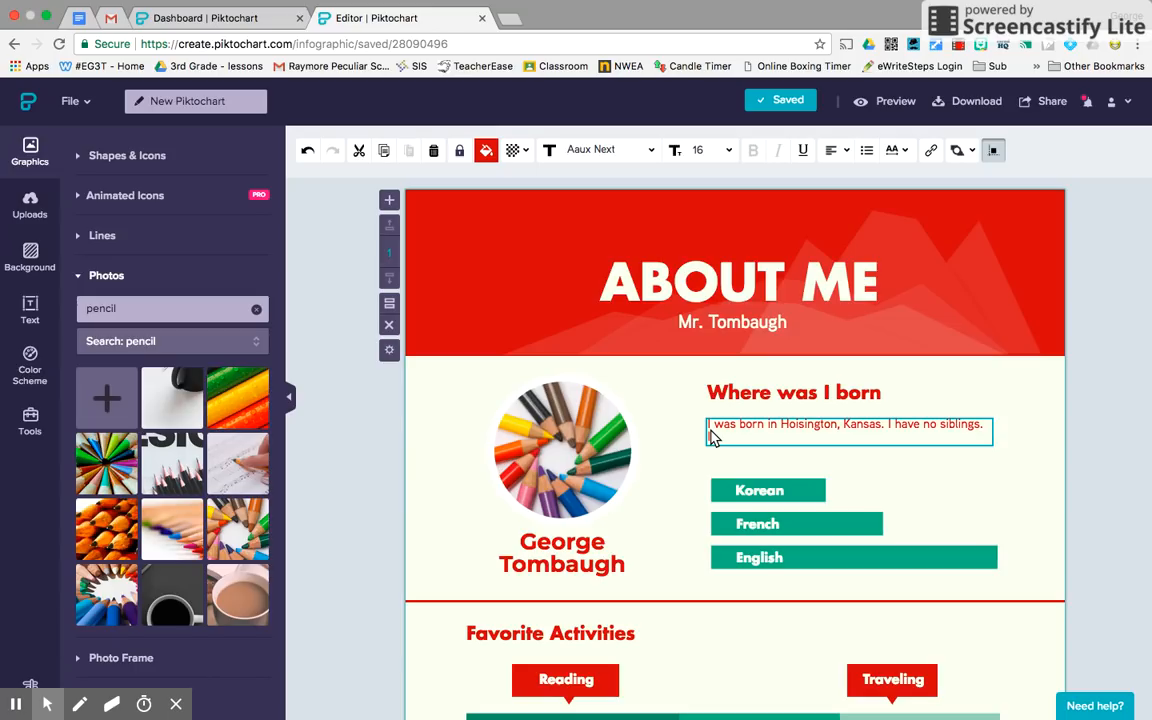
pyautogui.write('. I really like to play with')
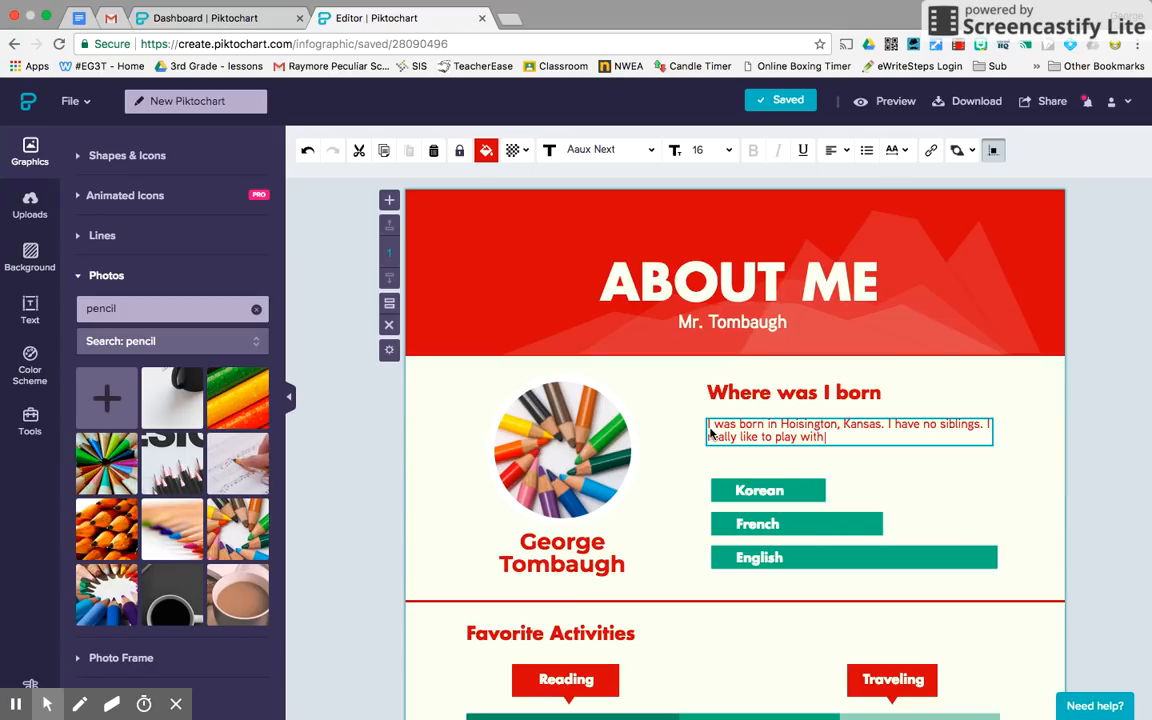
pyautogui.write(' my puppy Kobalt.')
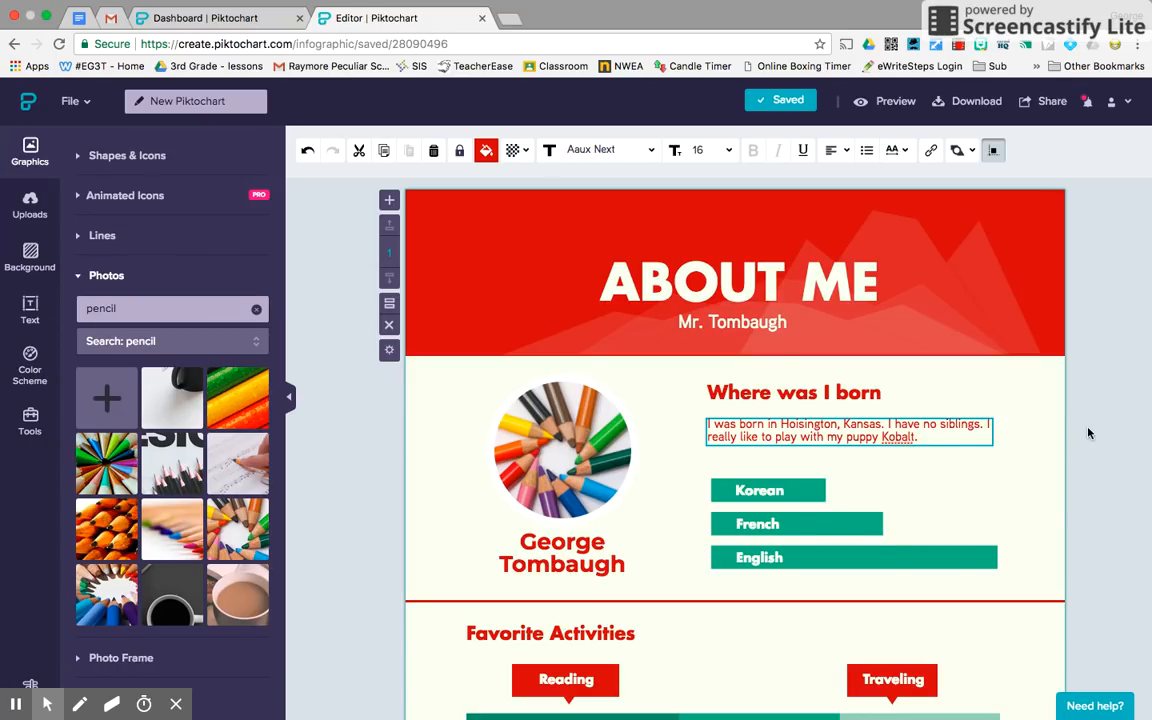
pyautogui.press('Escape')
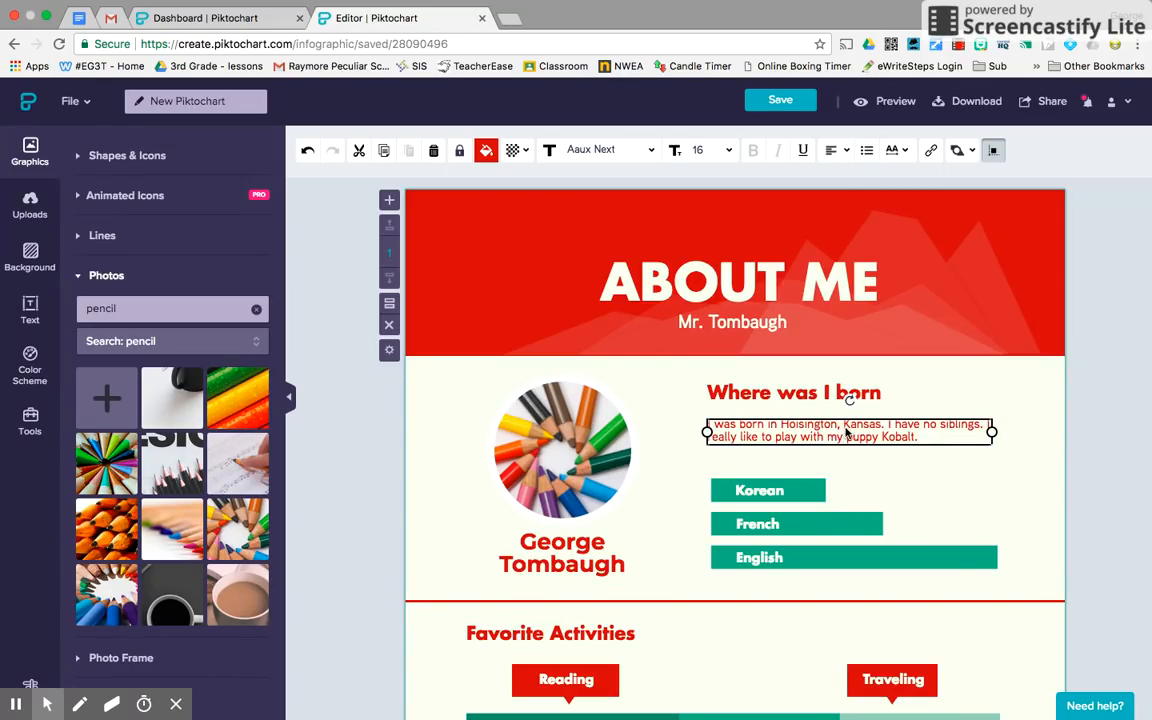
pyautogui.click(1088, 469)
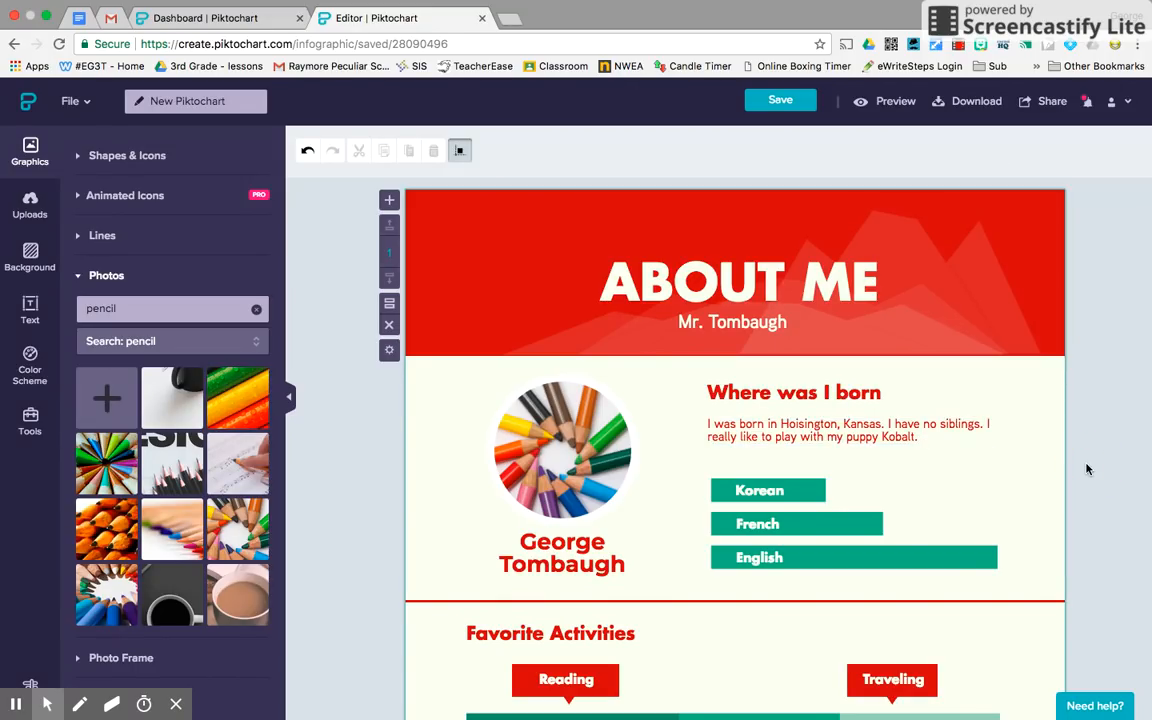